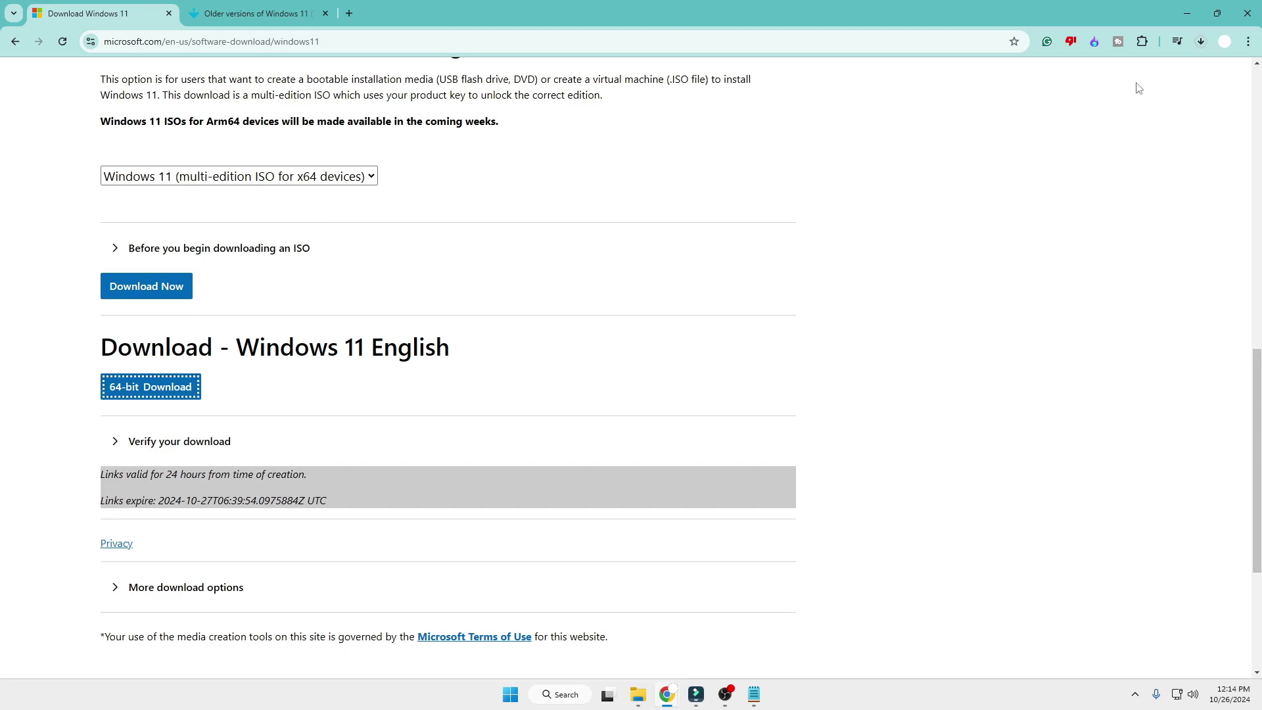
Start the uptodown Windows 11 23H2 ISO download and watch it in Chrome's download history
{"action": "left_click", "coordinate": [1247, 41]}
{"action": "left_click", "coordinate": [1081, 233]}
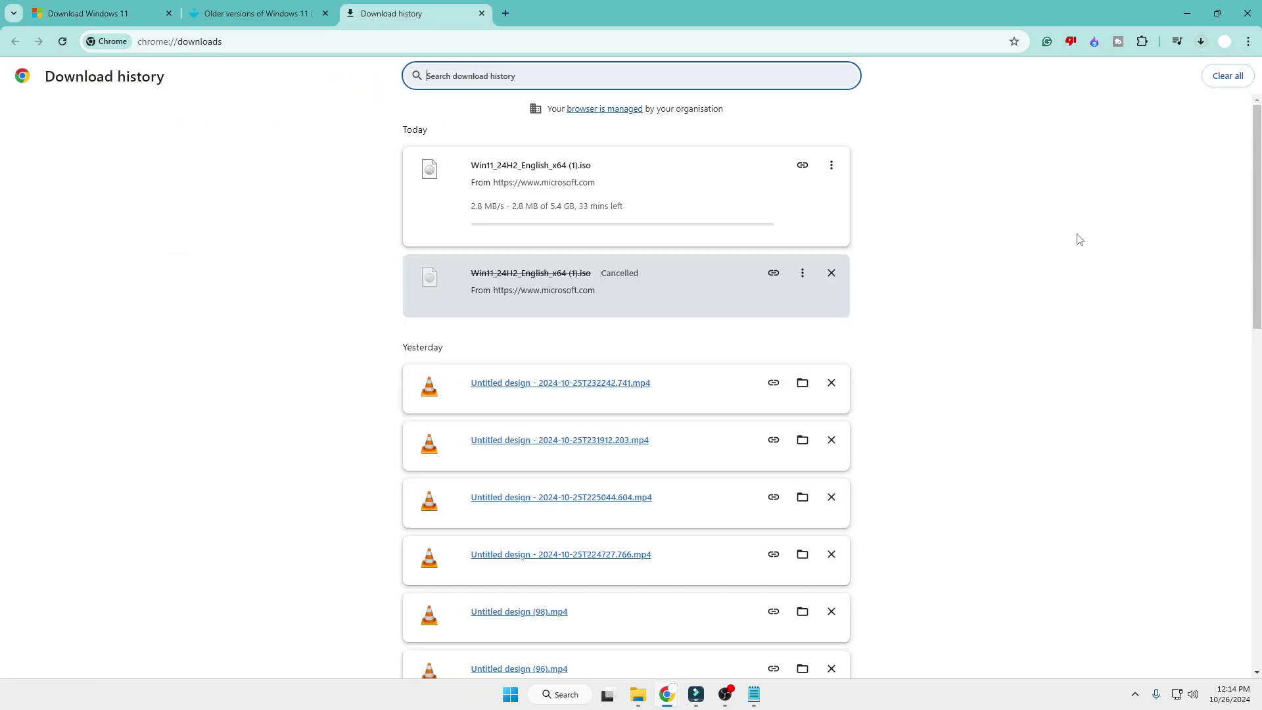
{"action": "left_click", "coordinate": [262, 7]}
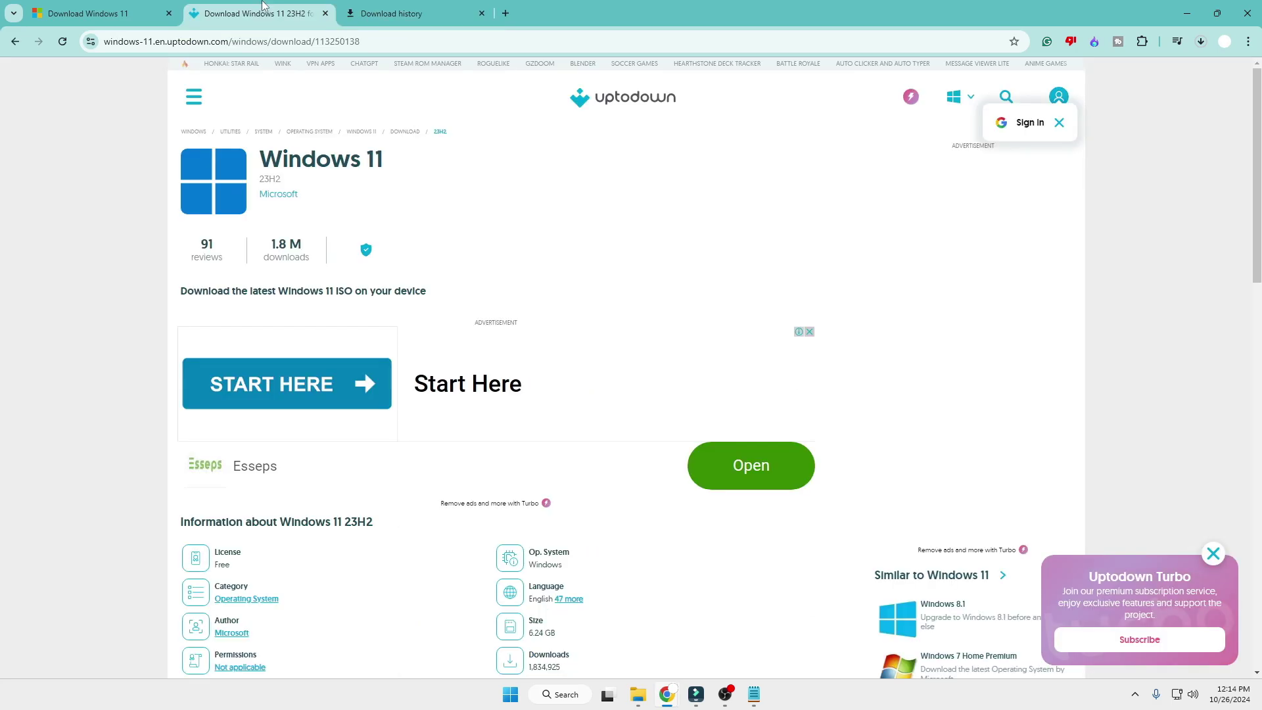
{"action": "scroll", "coordinate": [263, 348], "scroll_direction": "down", "scroll_amount": 10}
{"action": "left_click", "coordinate": [341, 384]}
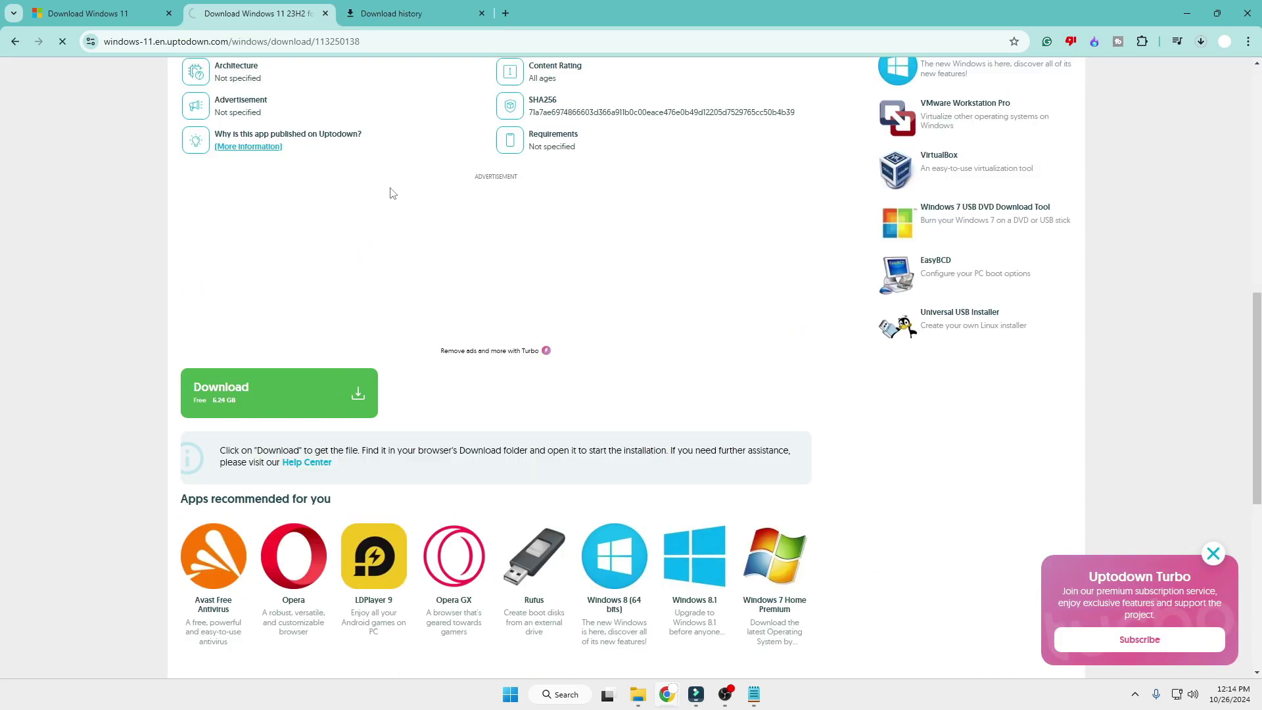
{"action": "left_click", "coordinate": [414, 7]}
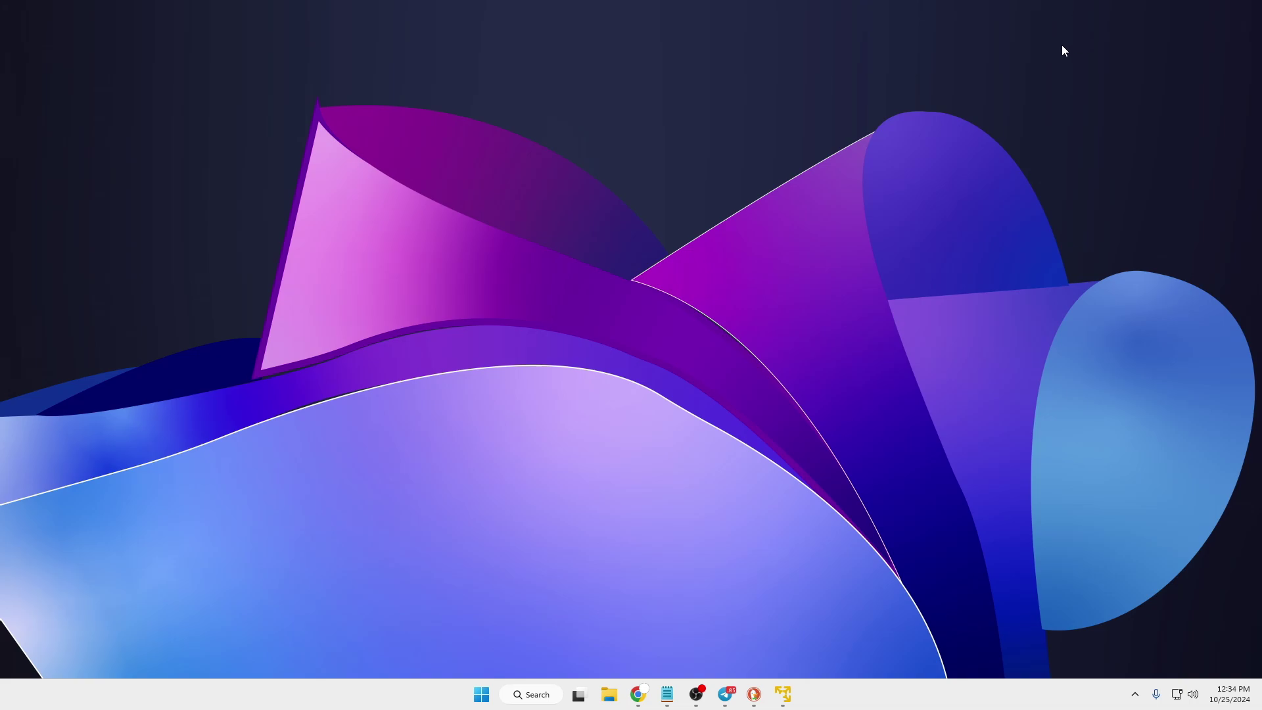
Search Windows for 'resource' and open Resource Monitor
{"action": "left_click", "coordinate": [551, 701]}
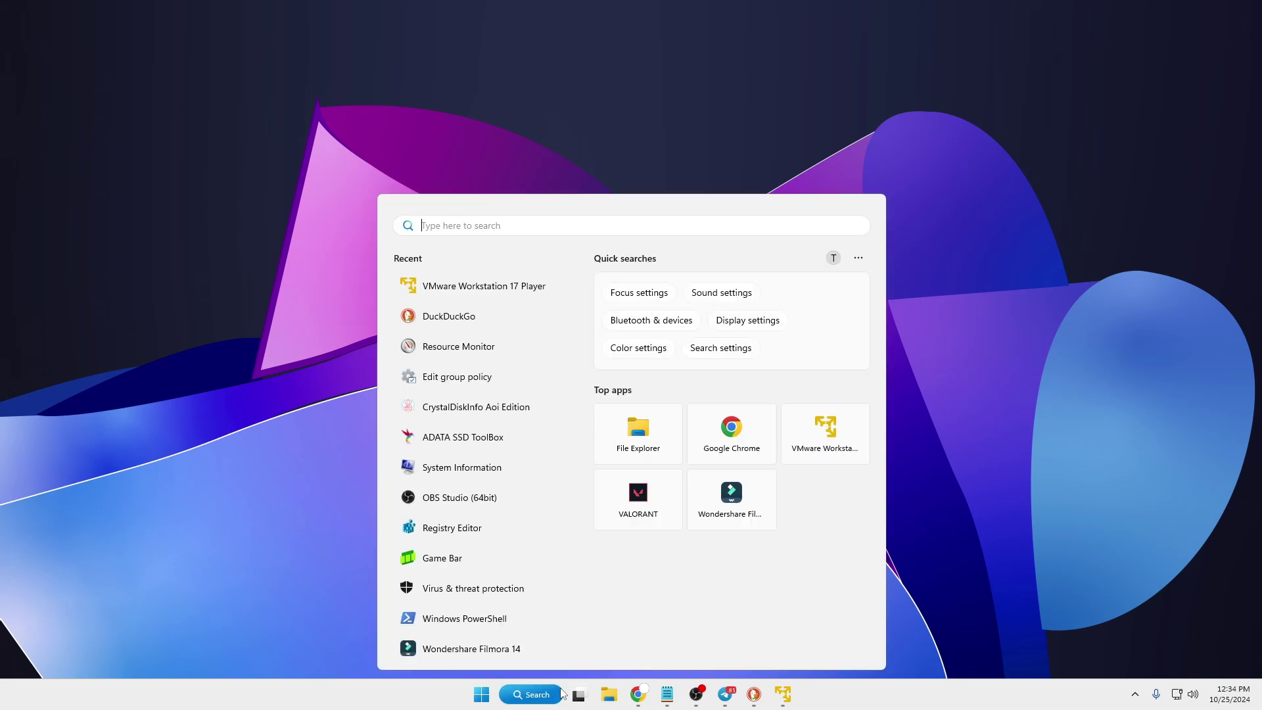
{"action": "type", "text": "resour"}
{"action": "type", "text": "ce"}
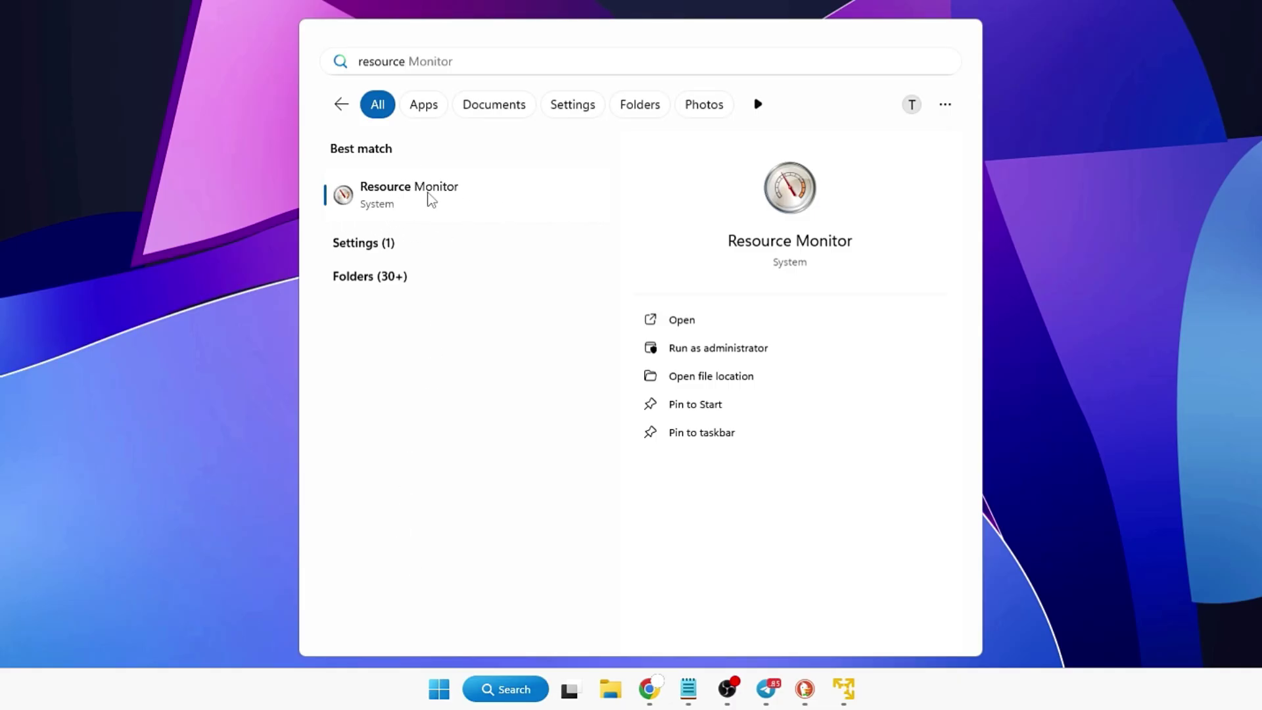
{"action": "left_click", "coordinate": [424, 196]}
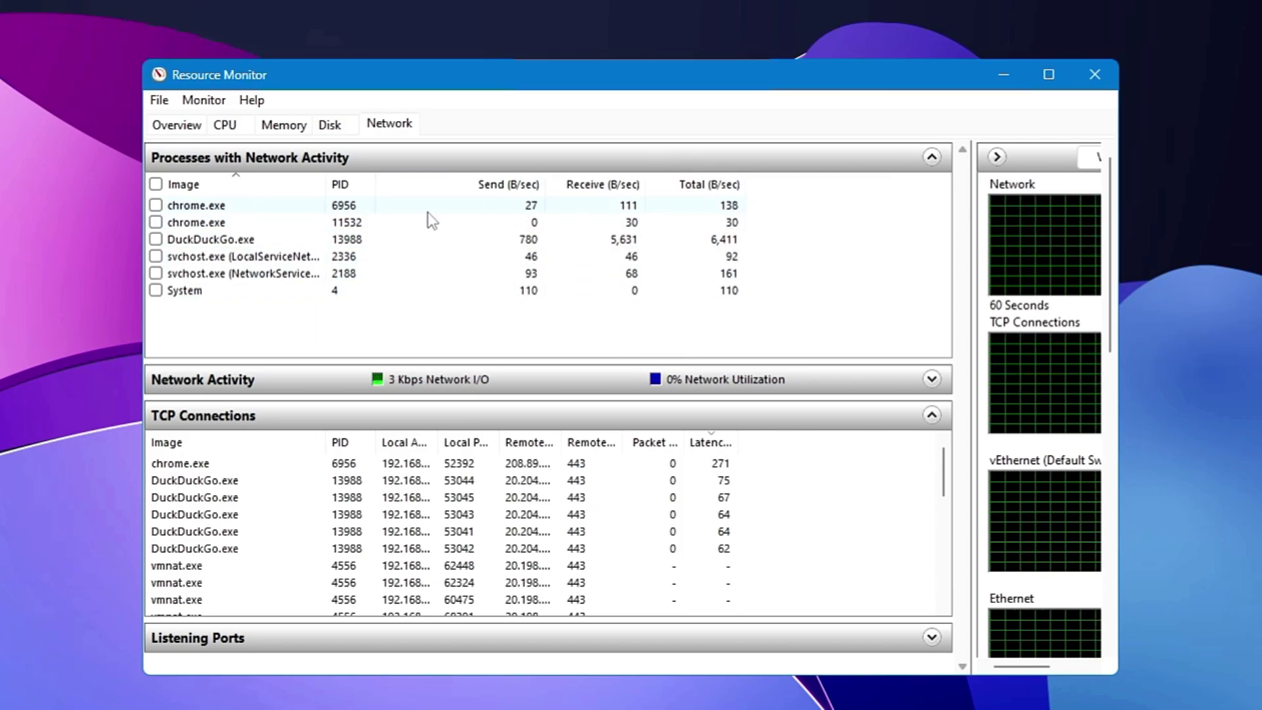
End the DuckDuckGo.exe process, then select the svchost and AliyunWrapExe.exe network entries
{"action": "left_click", "coordinate": [212, 240]}
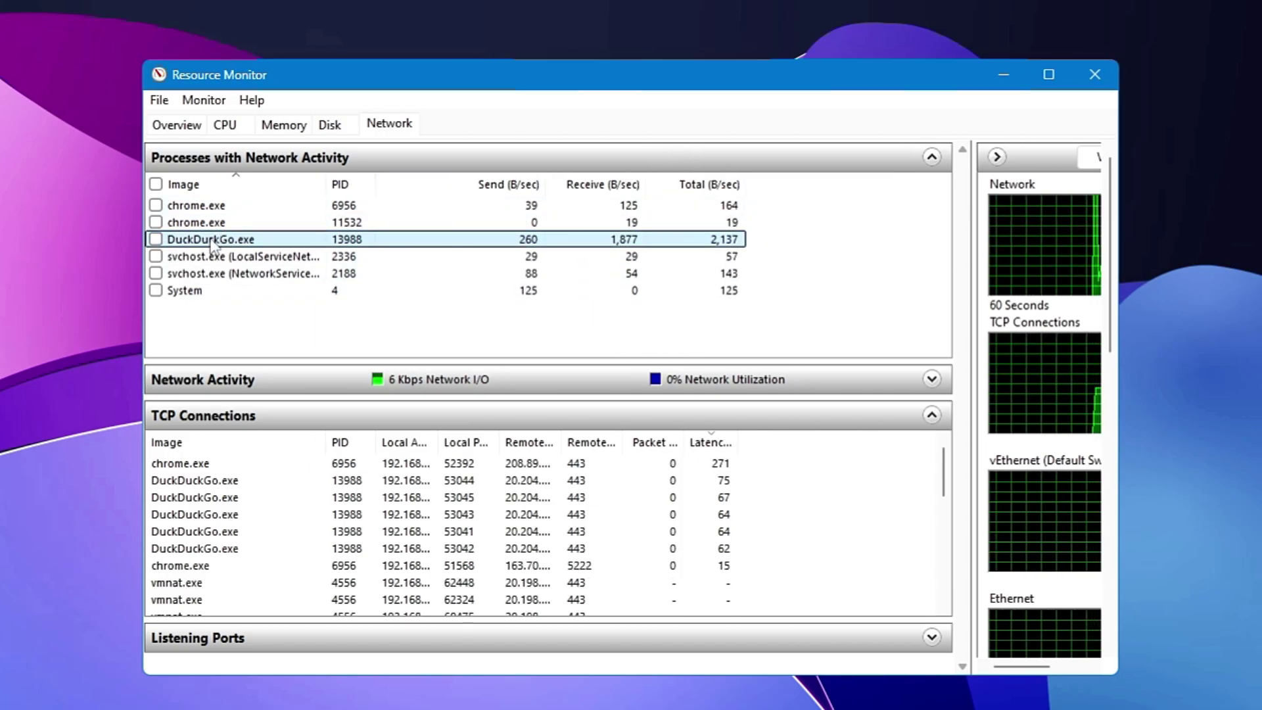
{"action": "right_click", "coordinate": [211, 246]}
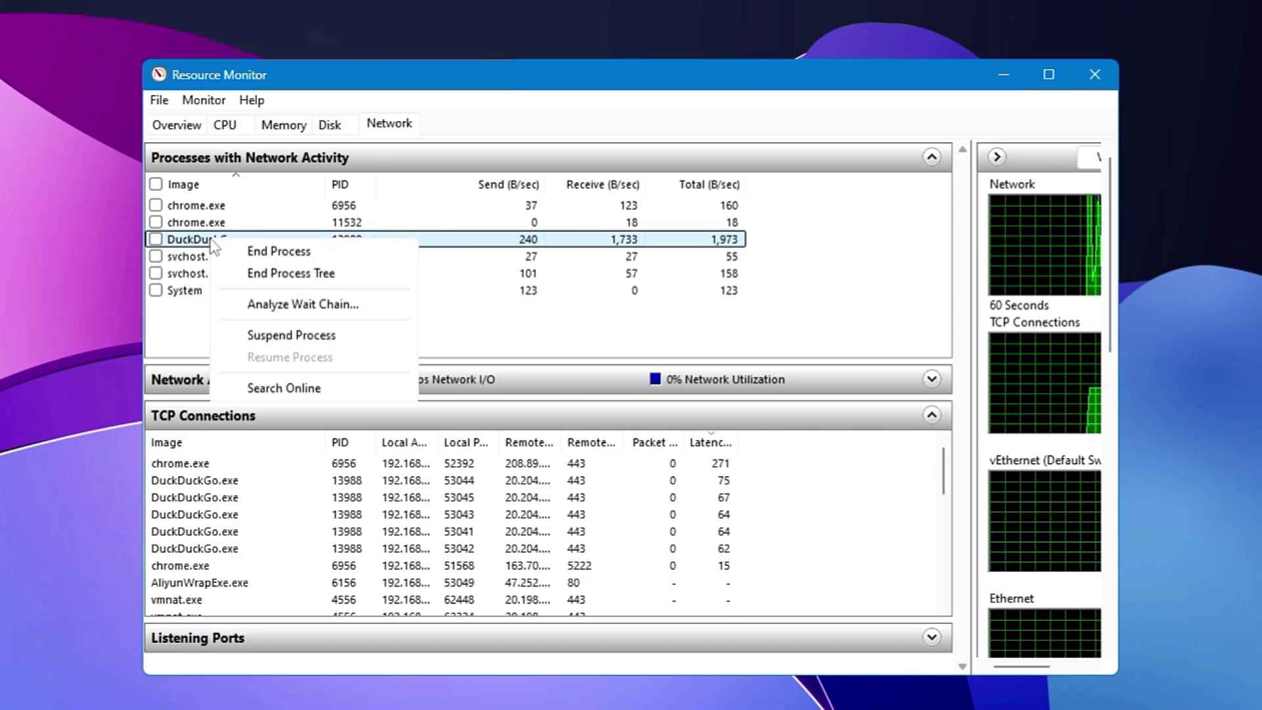
{"action": "left_click", "coordinate": [256, 255]}
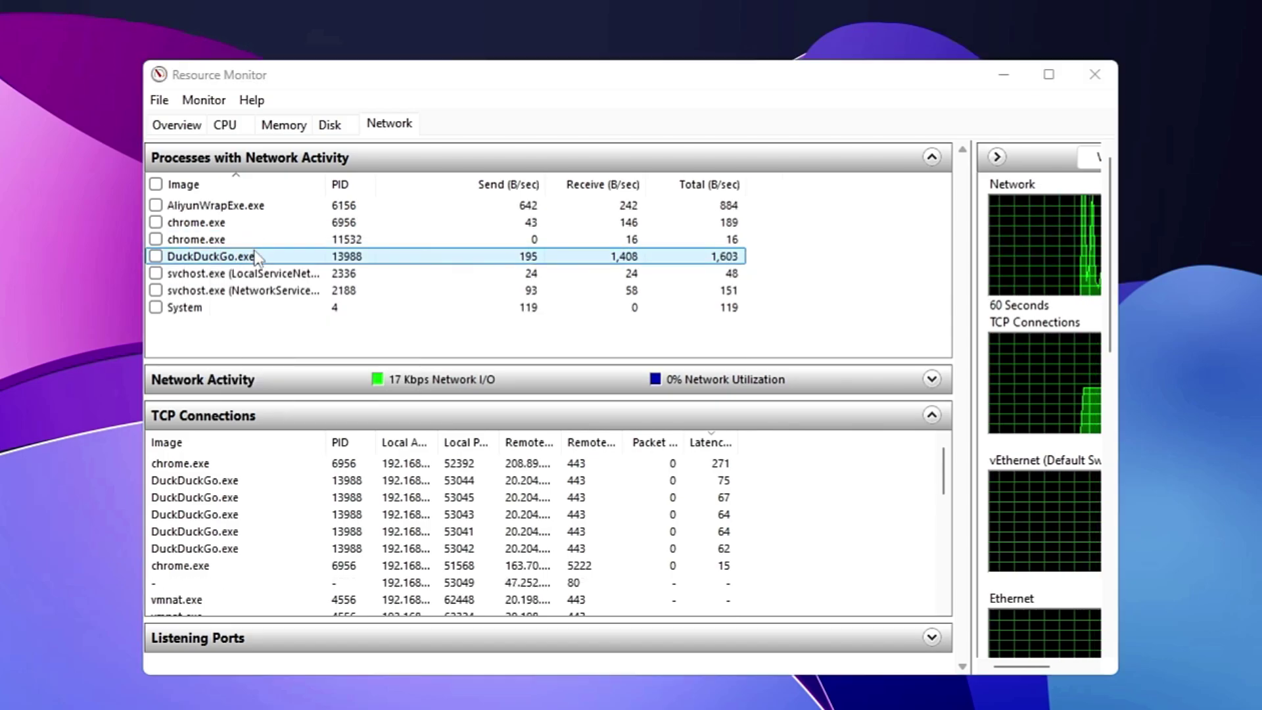
{"action": "left_click", "coordinate": [465, 413]}
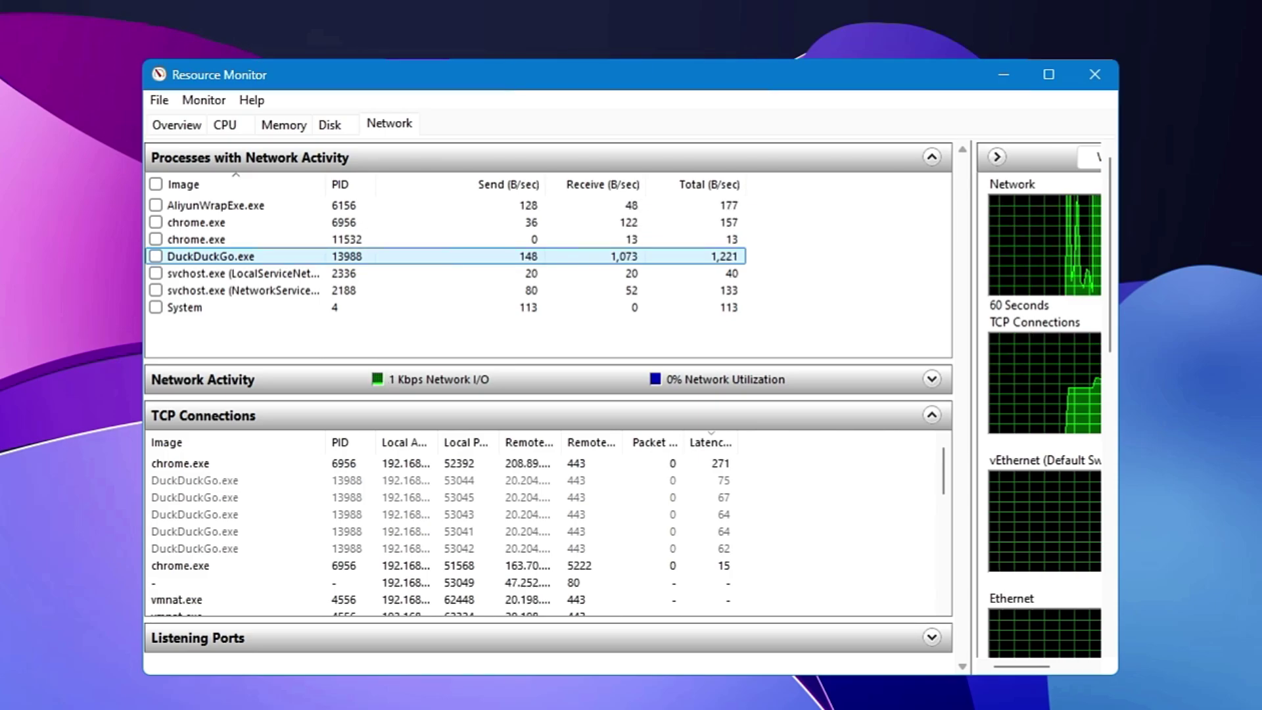
{"action": "left_click", "coordinate": [199, 279]}
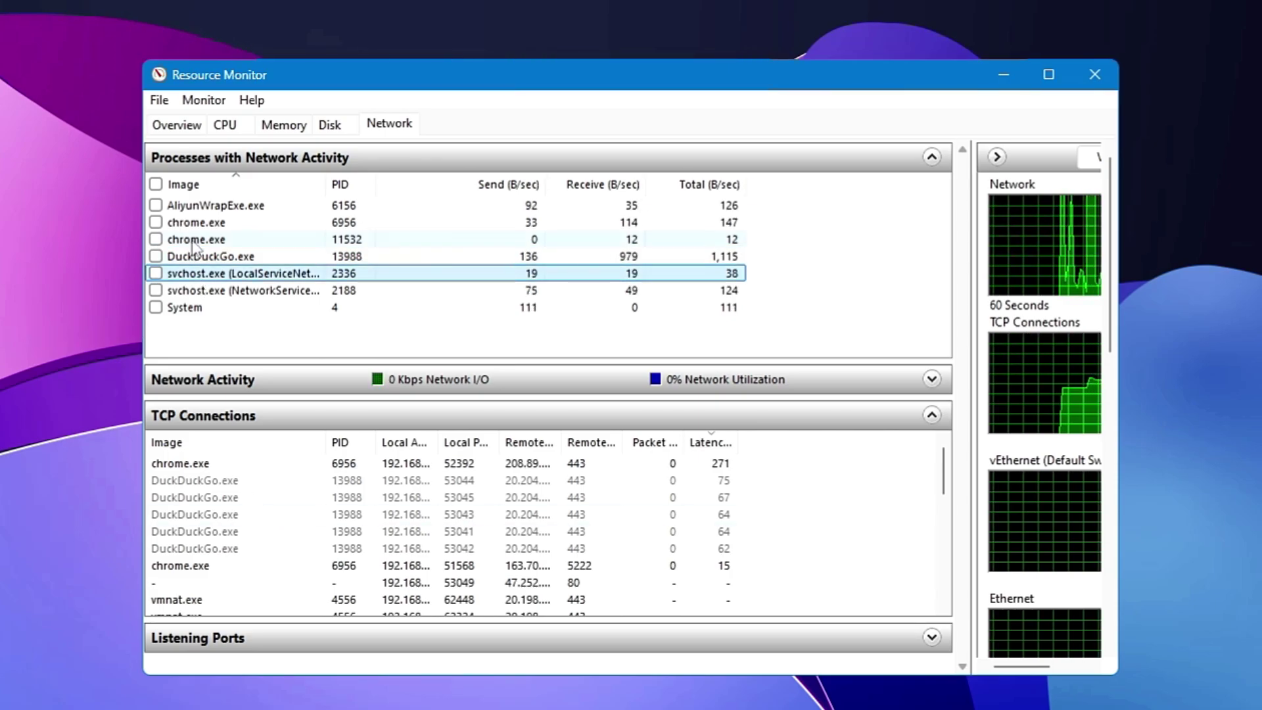
{"action": "left_click", "coordinate": [212, 209]}
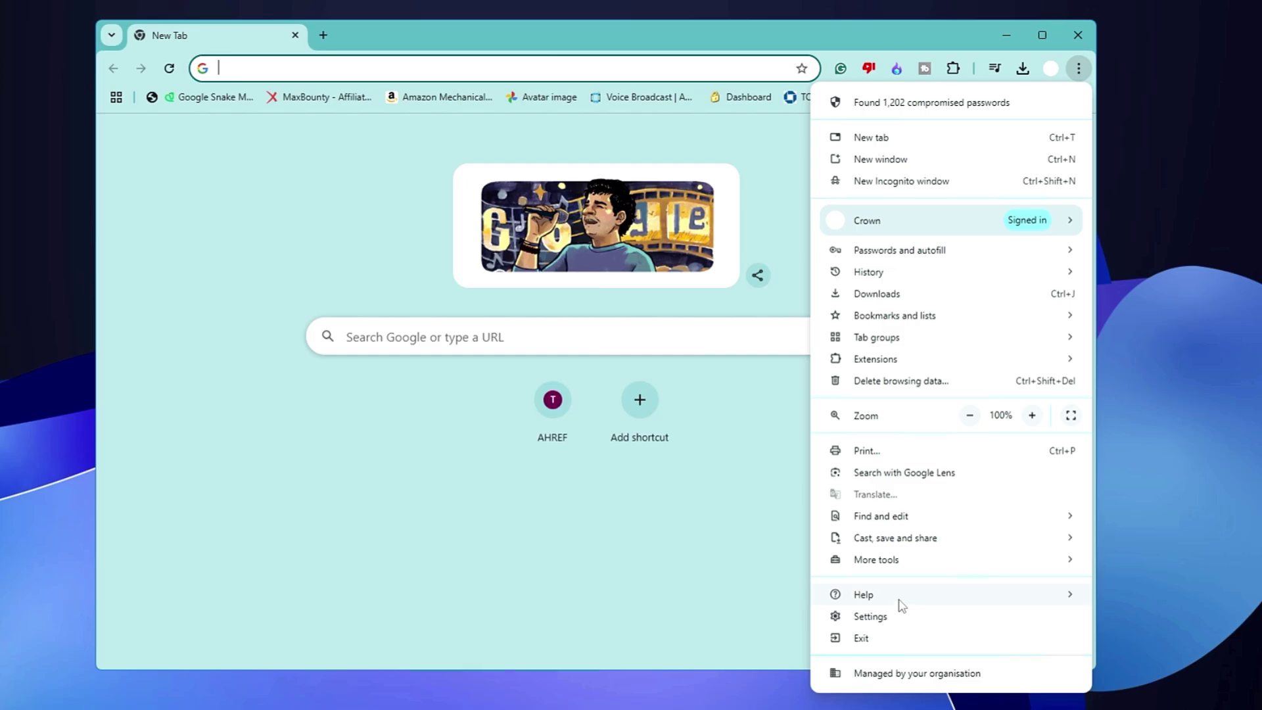
Open About Google Chrome to confirm version 130.0.6723.70 is up to date
{"action": "left_click", "coordinate": [1176, 594]}
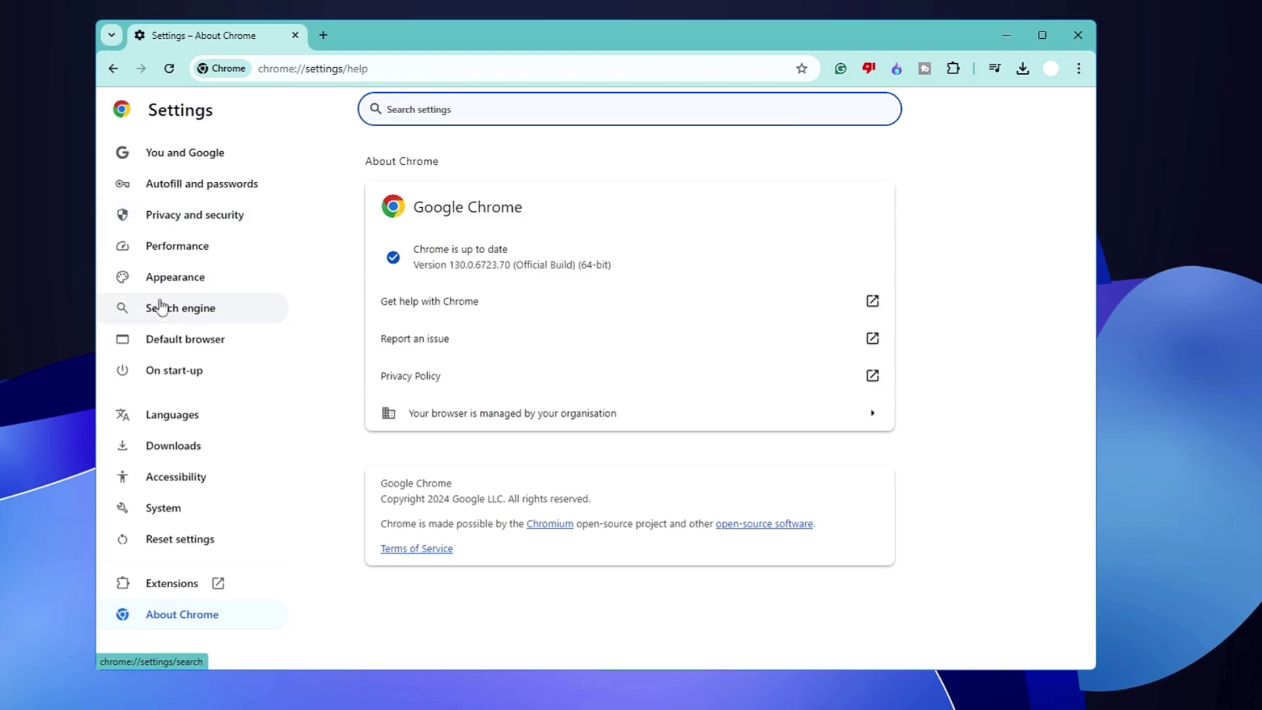
Review the Delete browsing data options under Privacy and security, then close without deleting
{"action": "left_click", "coordinate": [188, 228]}
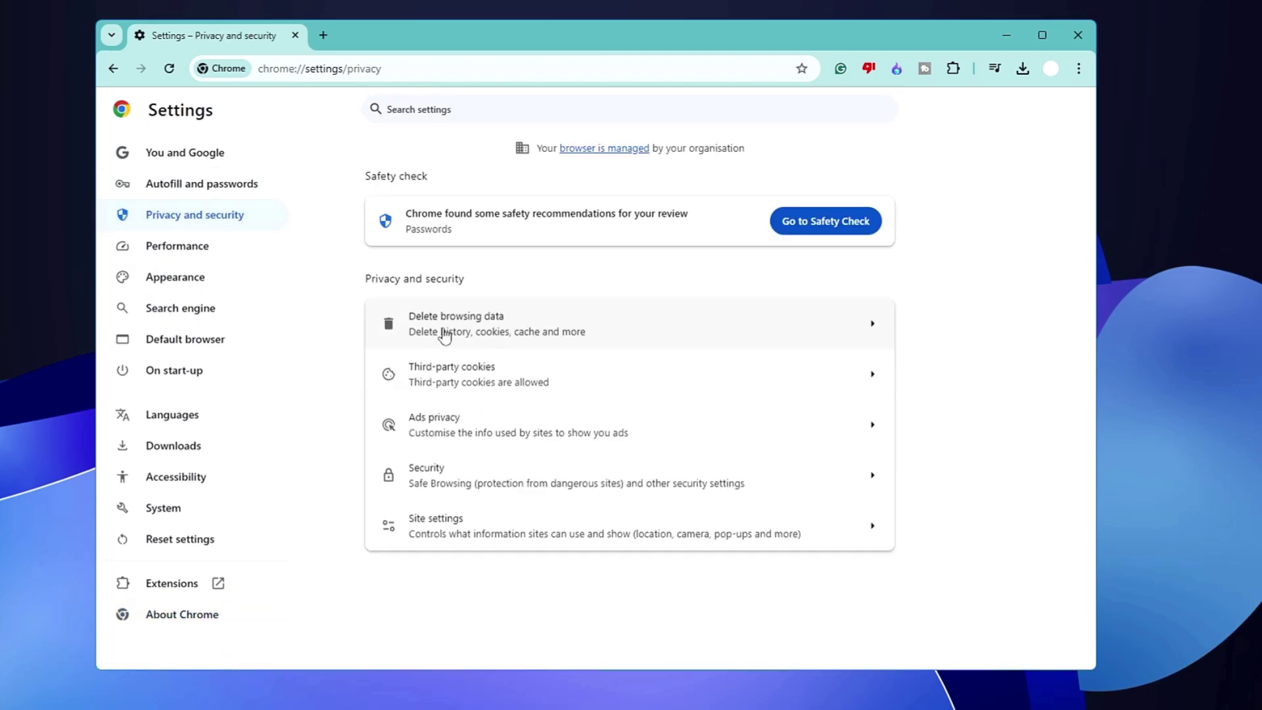
{"action": "left_click", "coordinate": [490, 337]}
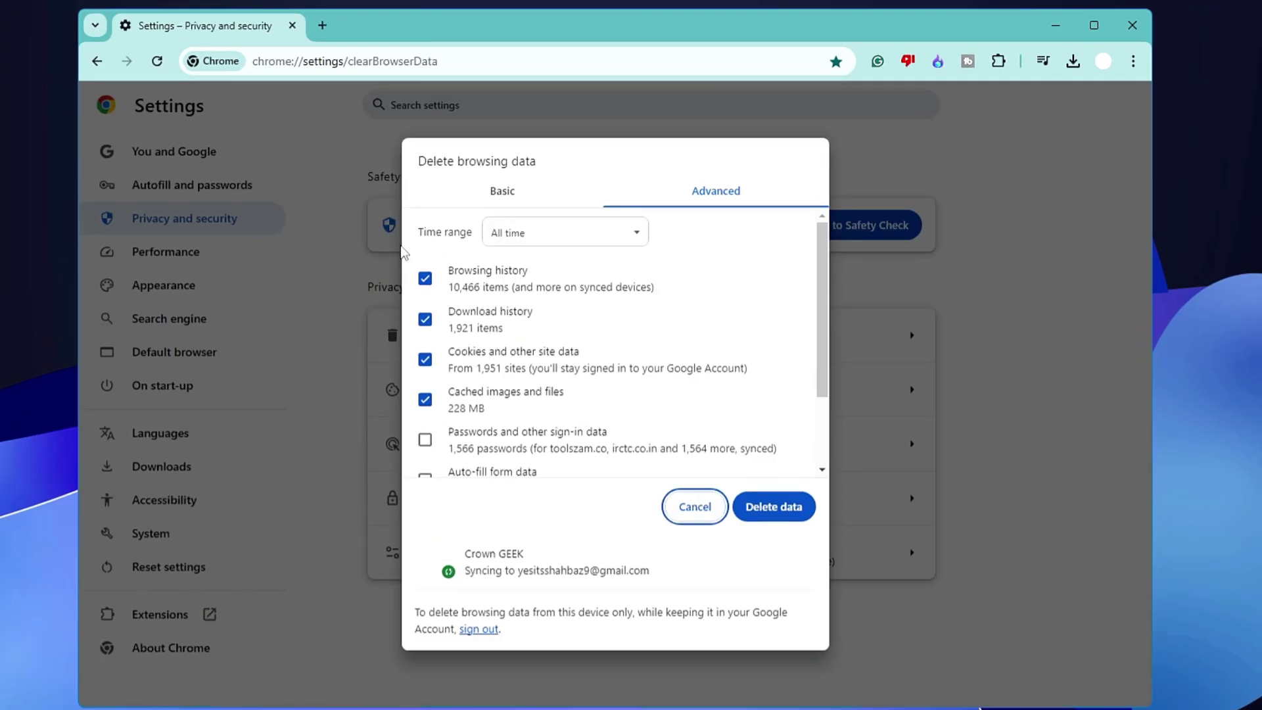
{"action": "scroll", "coordinate": [529, 330], "scroll_direction": "down", "scroll_amount": 1}
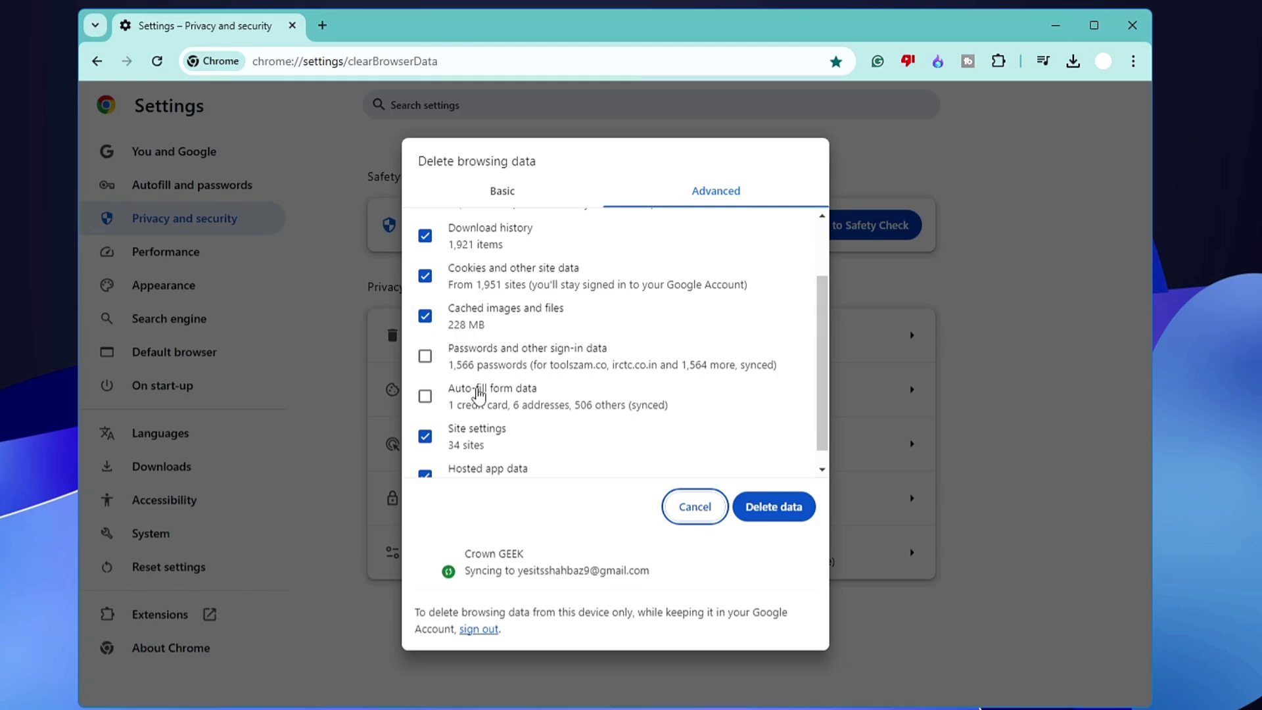
{"action": "scroll", "coordinate": [478, 401], "scroll_direction": "down", "scroll_amount": 1}
{"action": "scroll", "coordinate": [477, 427], "scroll_direction": "up", "scroll_amount": 2}
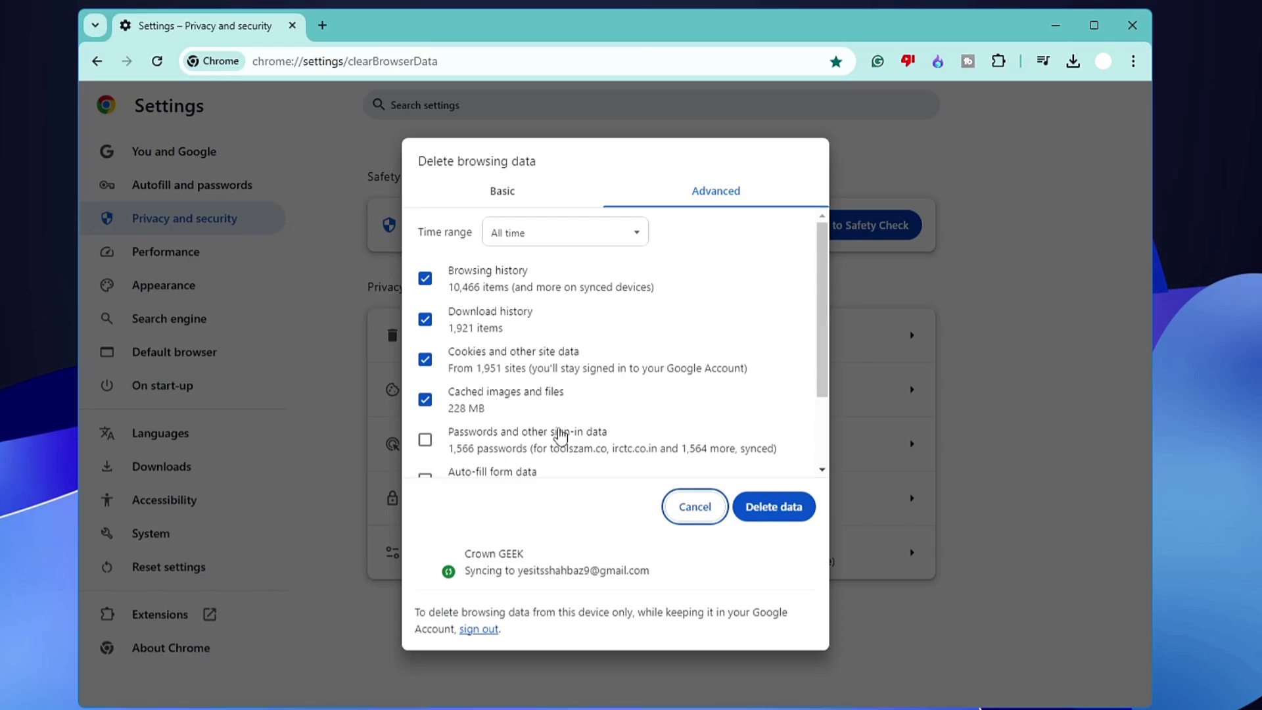
{"action": "key", "text": "Escape"}
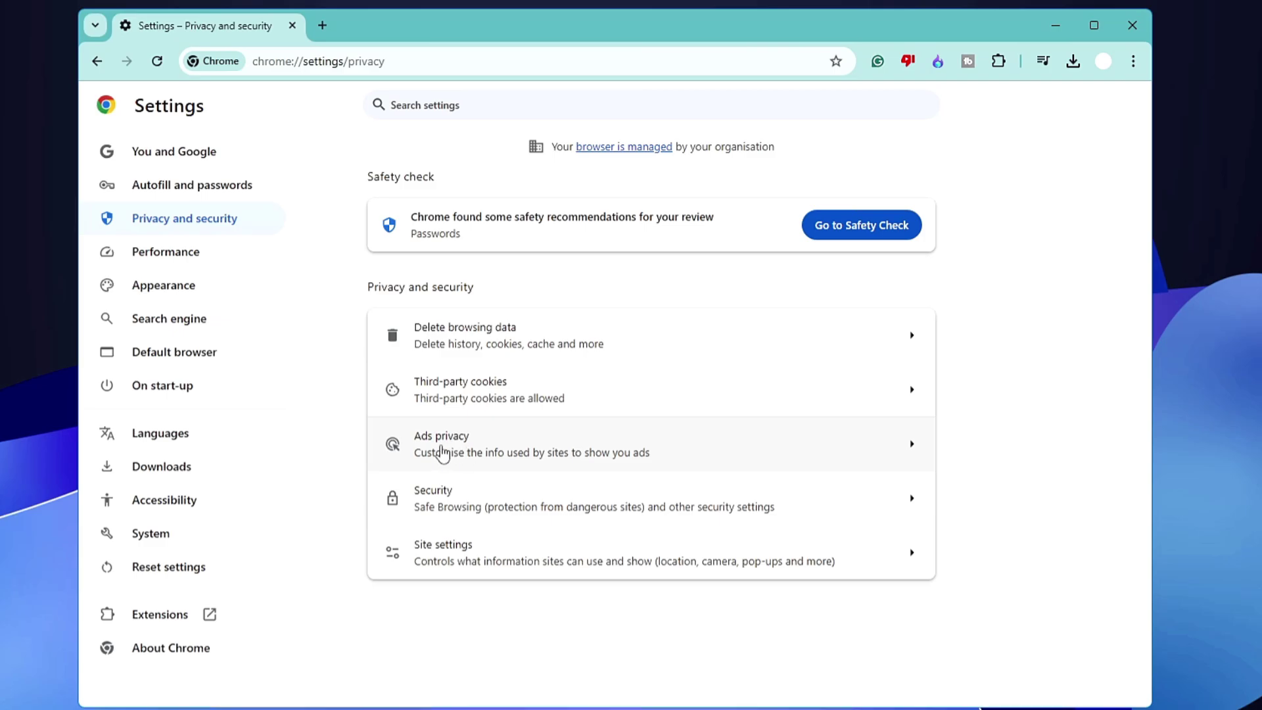
Check Ad topics and Site-suggested ads in Ads privacy, and switch Ads measurement off
{"action": "left_click", "coordinate": [463, 445]}
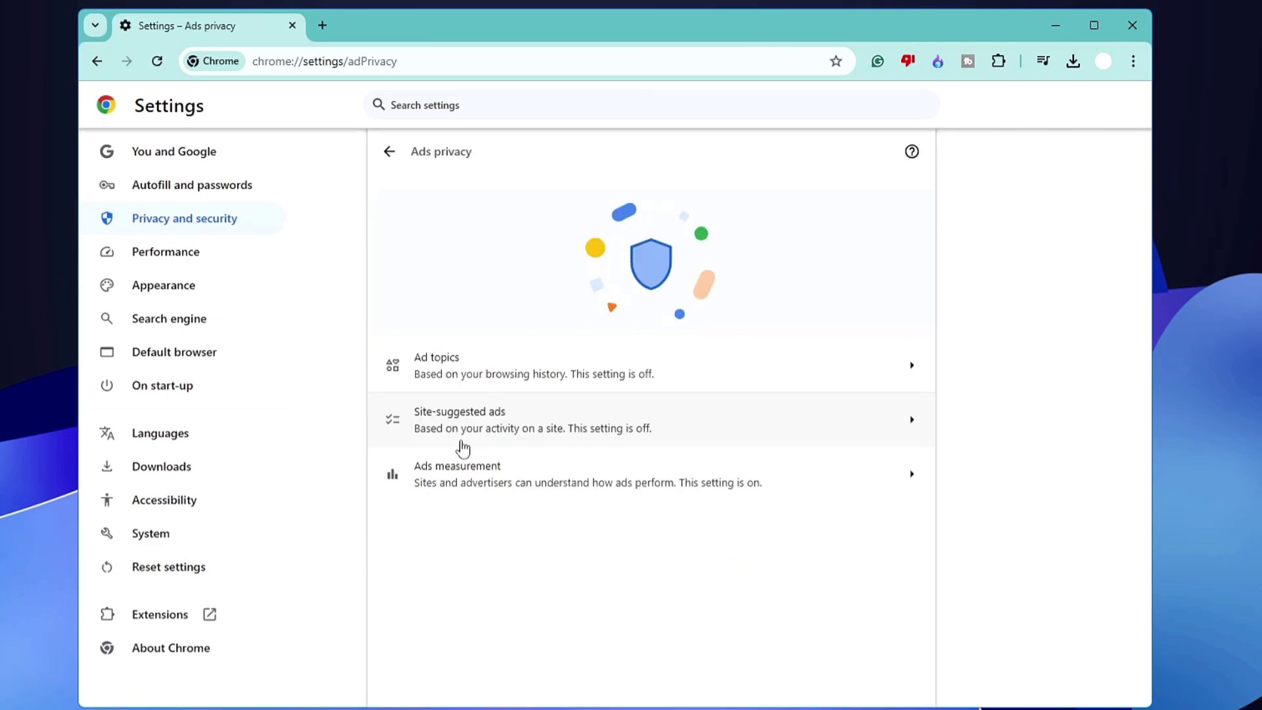
{"action": "left_click", "coordinate": [456, 370]}
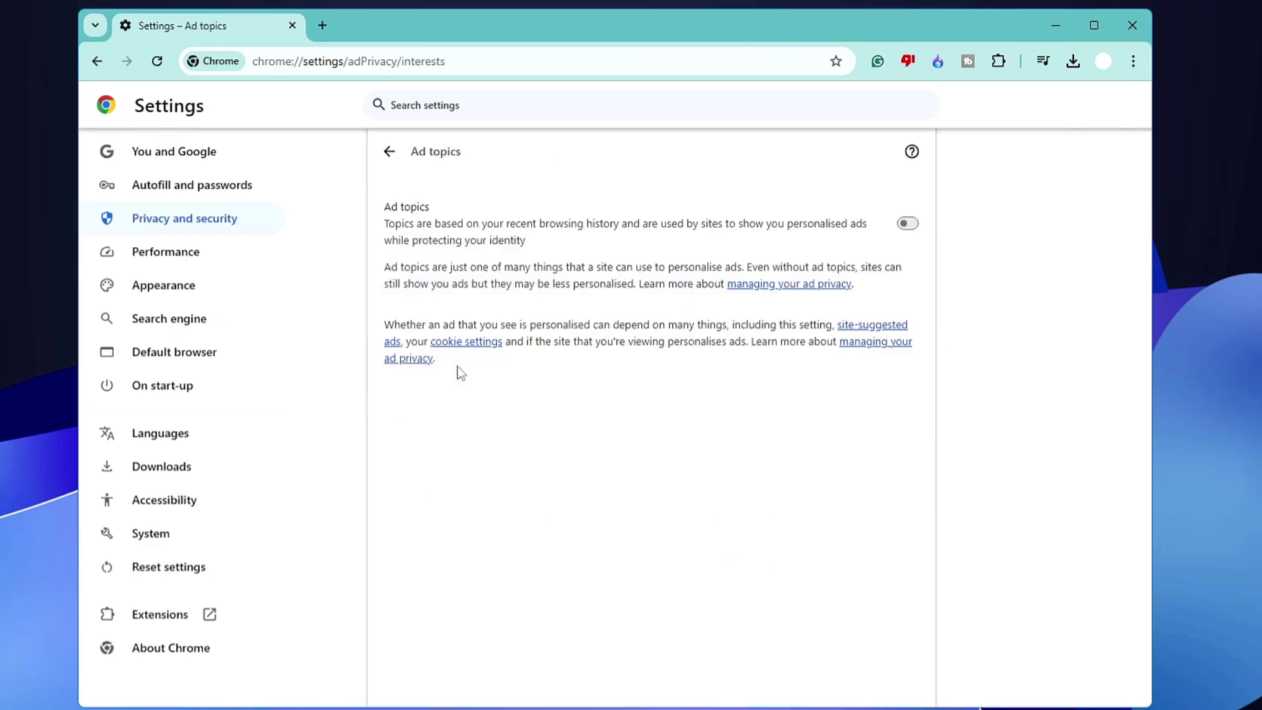
{"action": "left_click", "coordinate": [397, 159]}
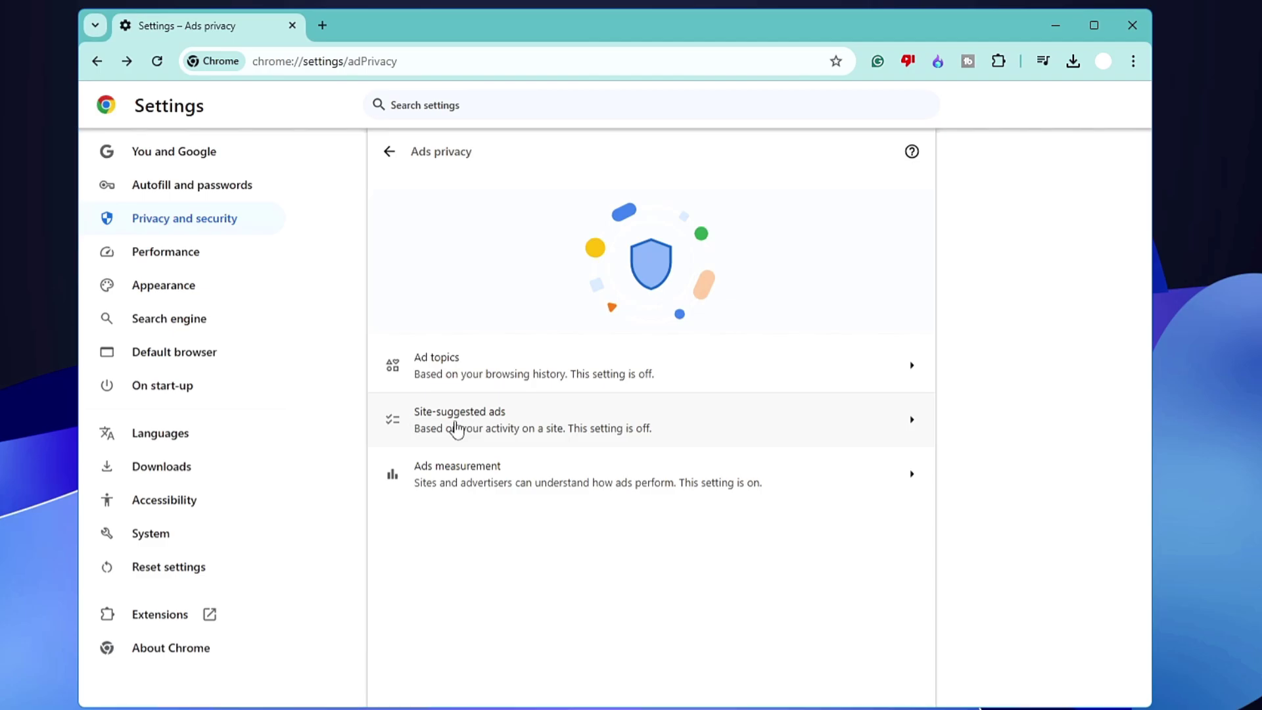
{"action": "left_click", "coordinate": [456, 426]}
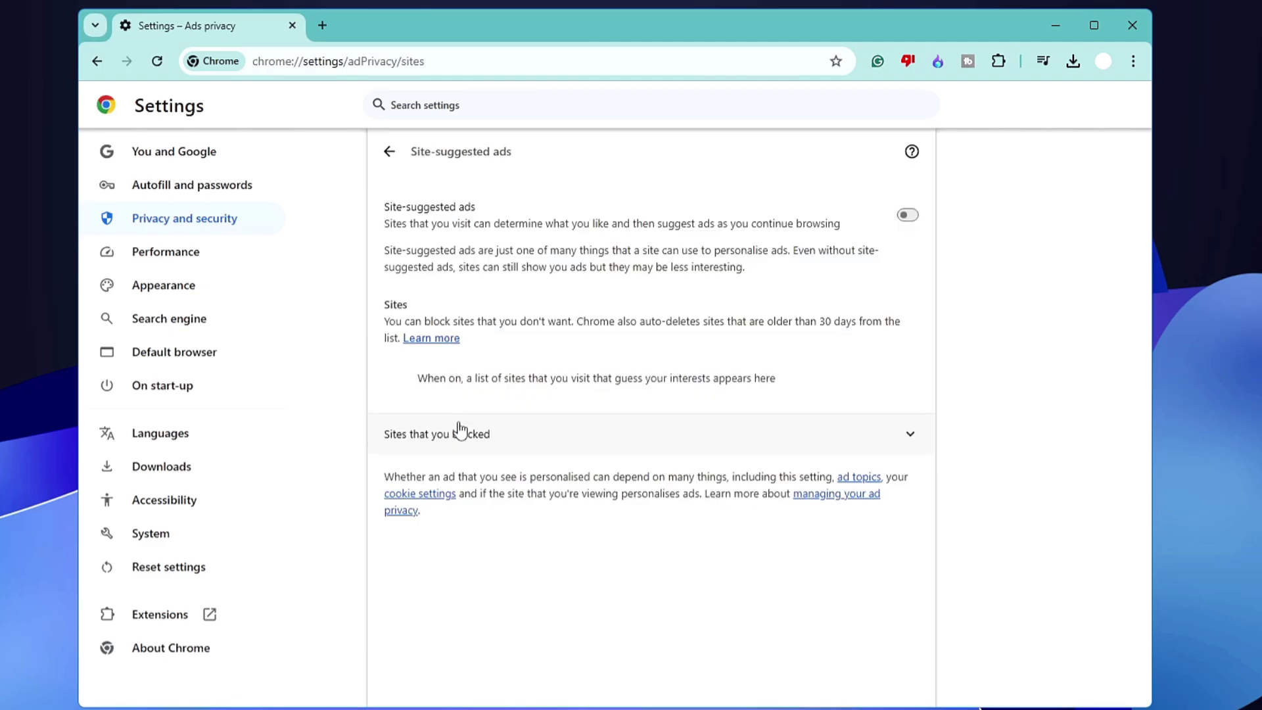
{"action": "left_click", "coordinate": [389, 151]}
{"action": "left_click", "coordinate": [467, 485]}
{"action": "left_click", "coordinate": [909, 217]}
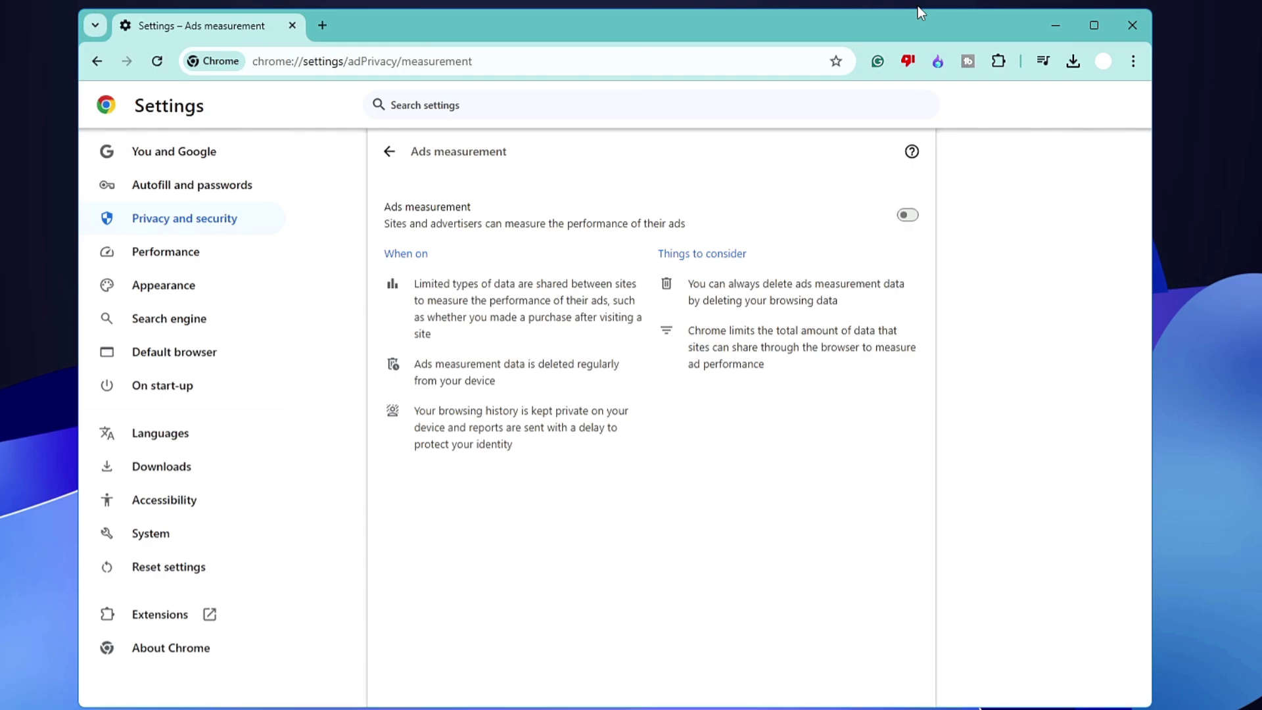
{"action": "left_click", "coordinate": [998, 61]}
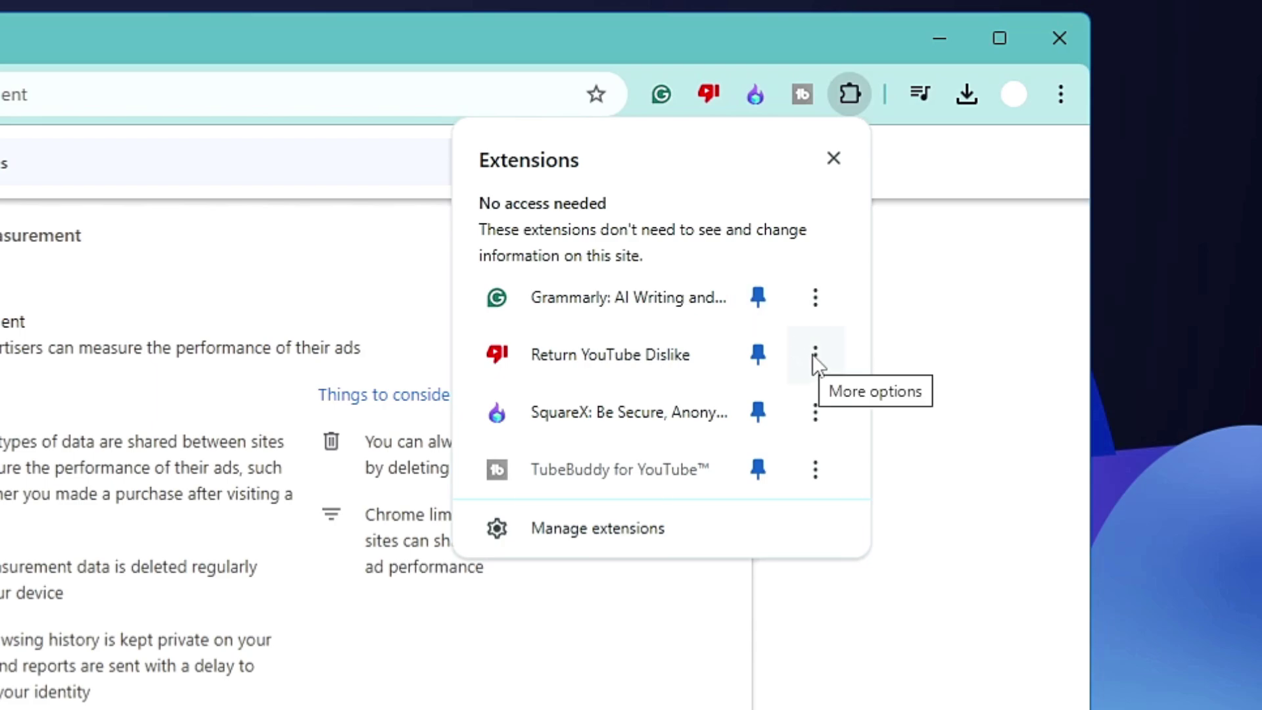
{"action": "left_click", "coordinate": [815, 355]}
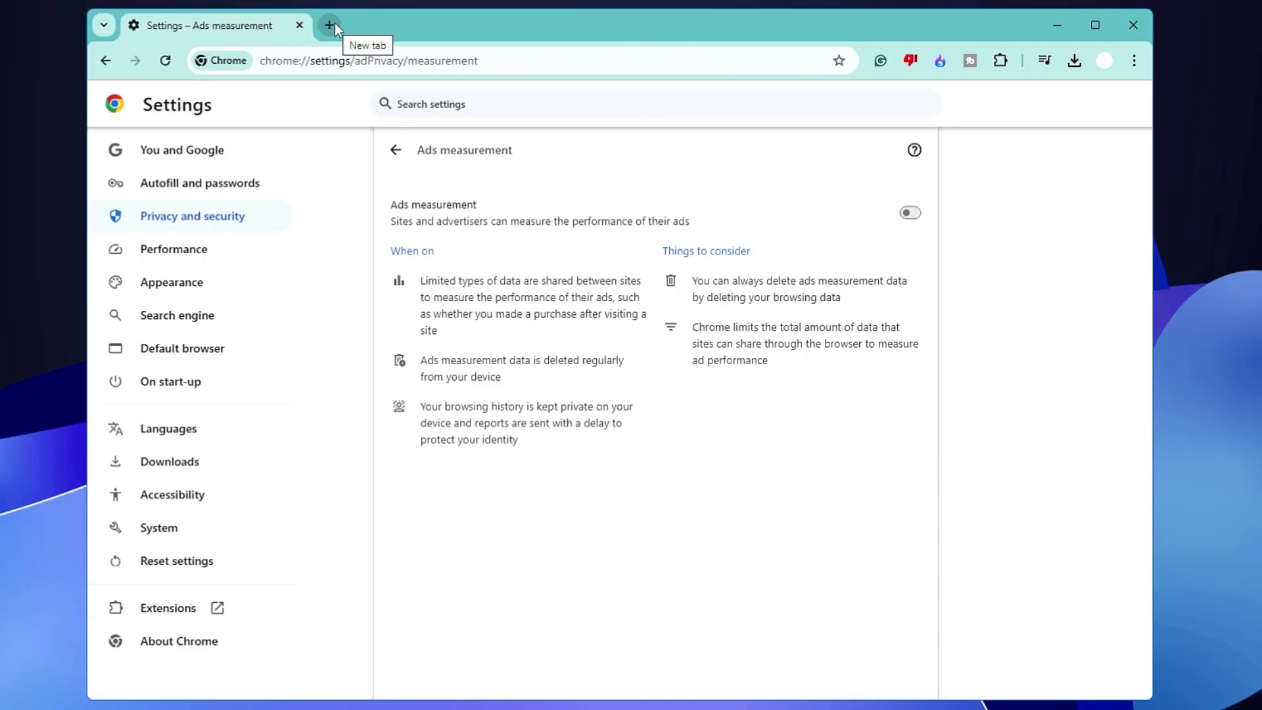
Load chrome://flags in a new tab
{"action": "left_click", "coordinate": [329, 25]}
{"action": "type", "text": "chrome://flags/"}
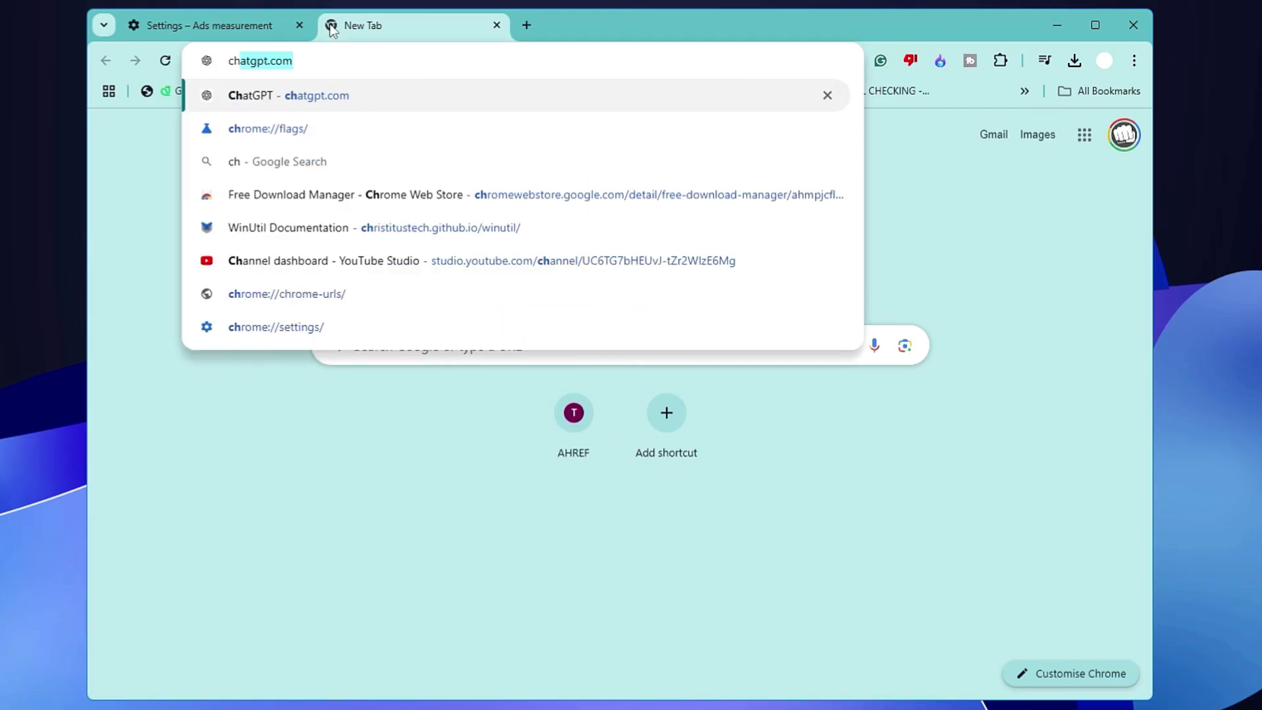
{"action": "key", "text": "Right"}
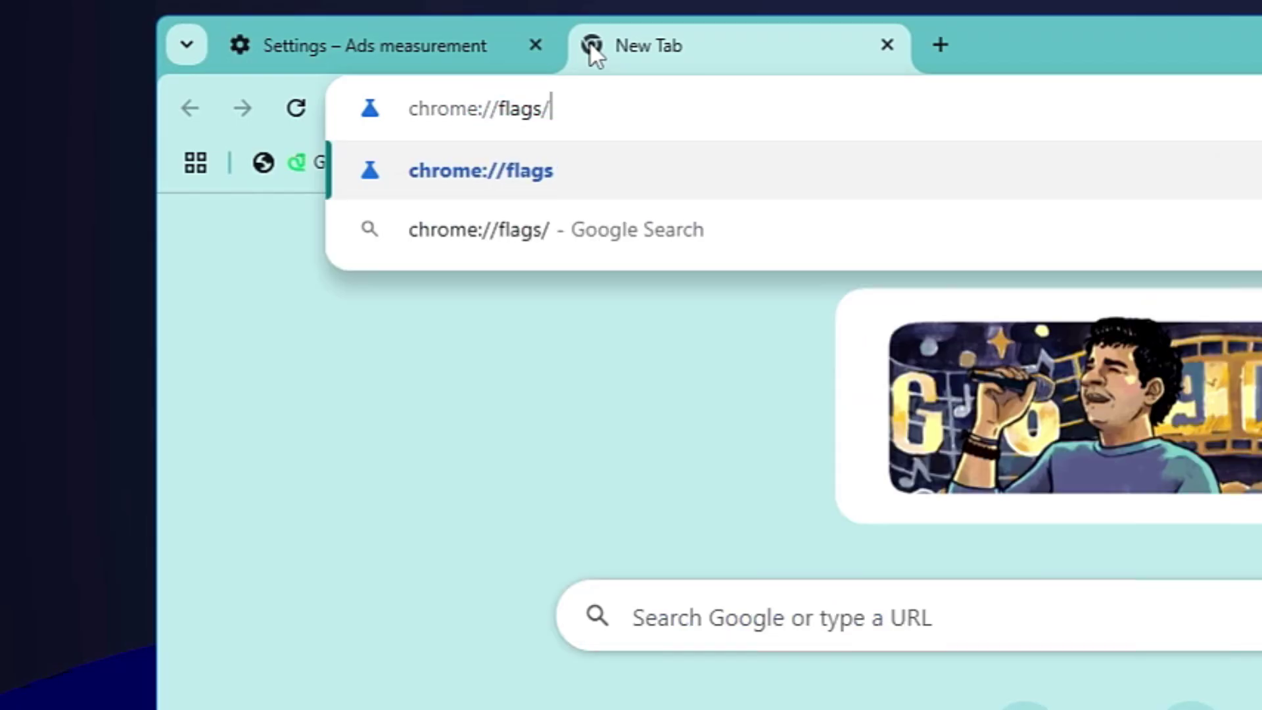
{"action": "key", "text": "Return"}
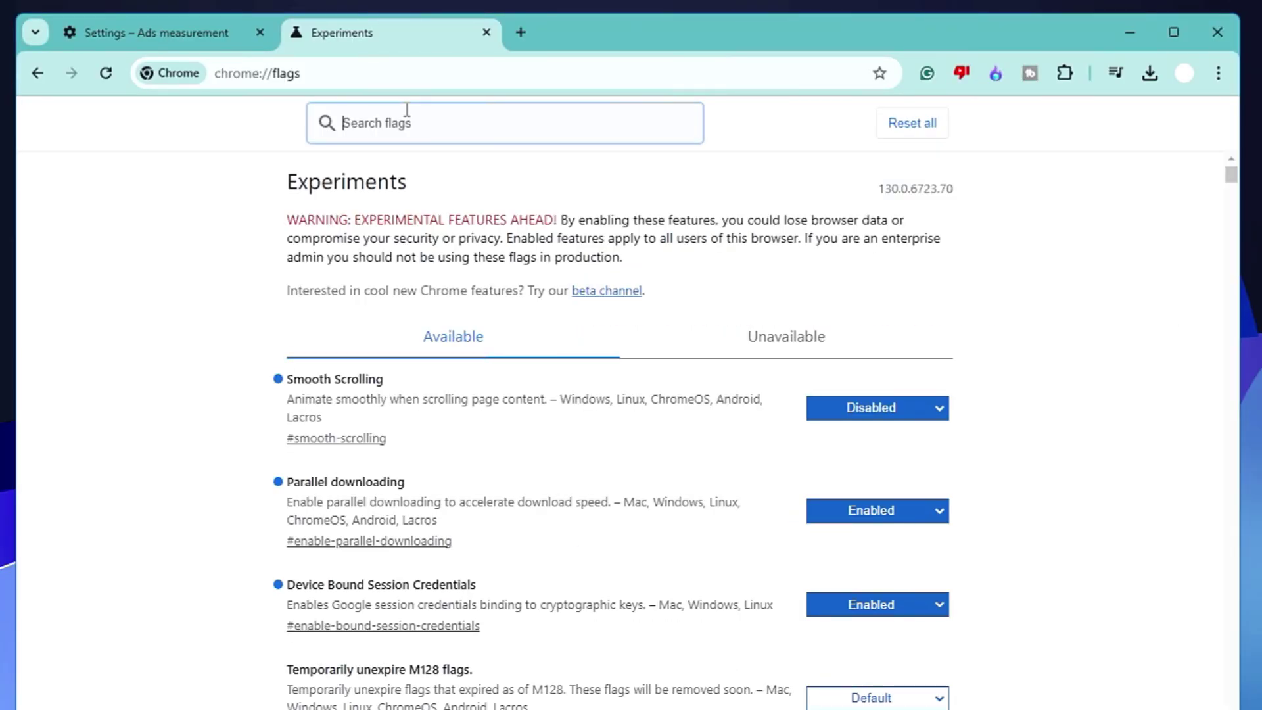
Search the flags for 'parall' and set Parallel downloading to Enabled
{"action": "type", "text": "parall"}
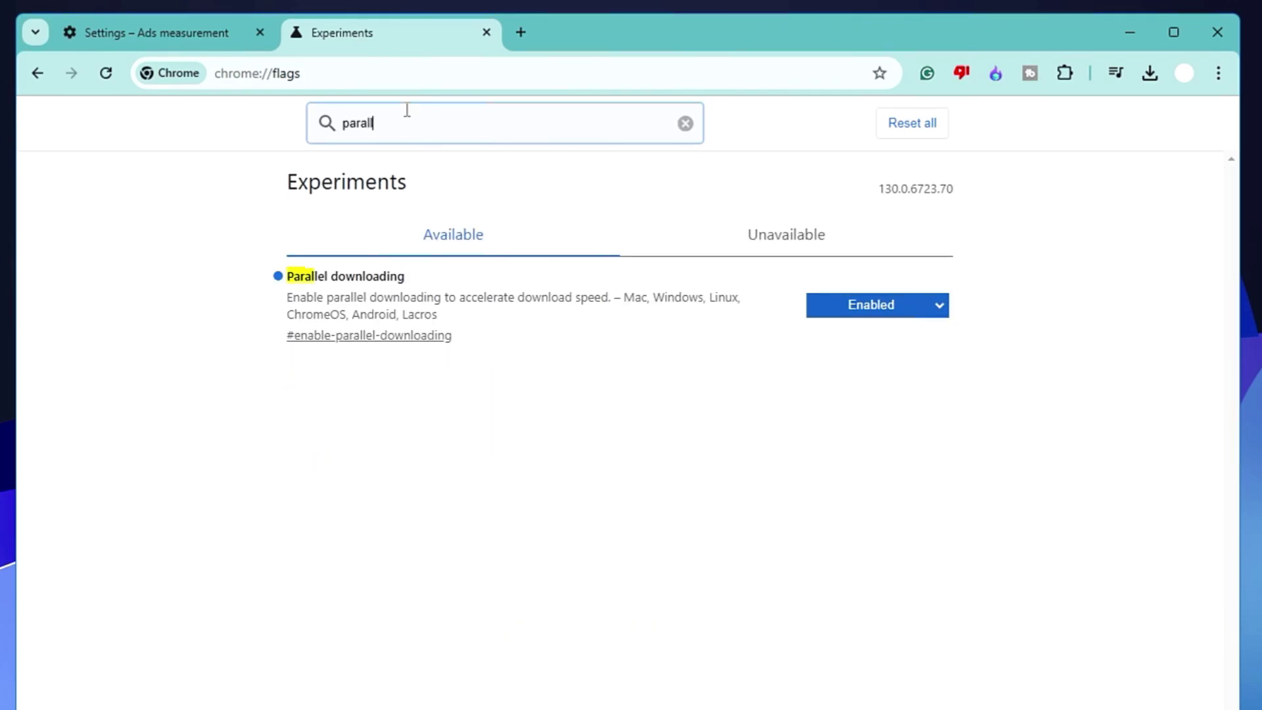
{"action": "left_click", "coordinate": [916, 305]}
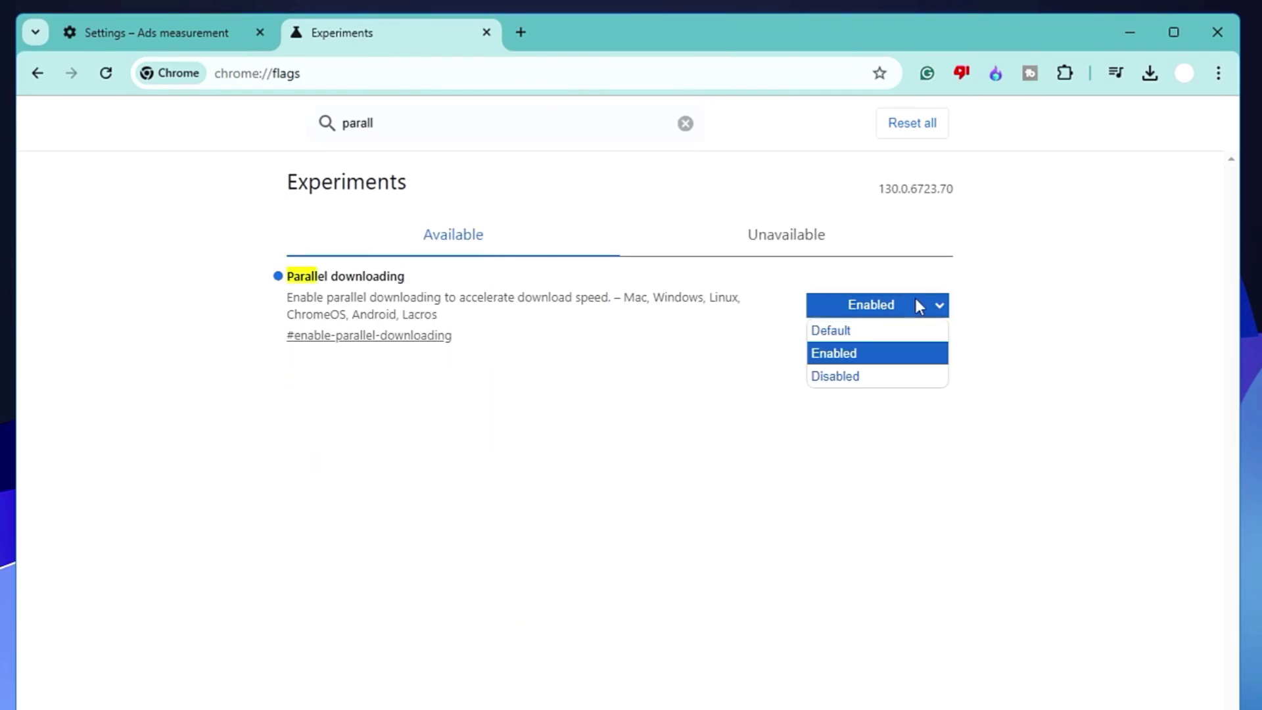
{"action": "left_click", "coordinate": [836, 336]}
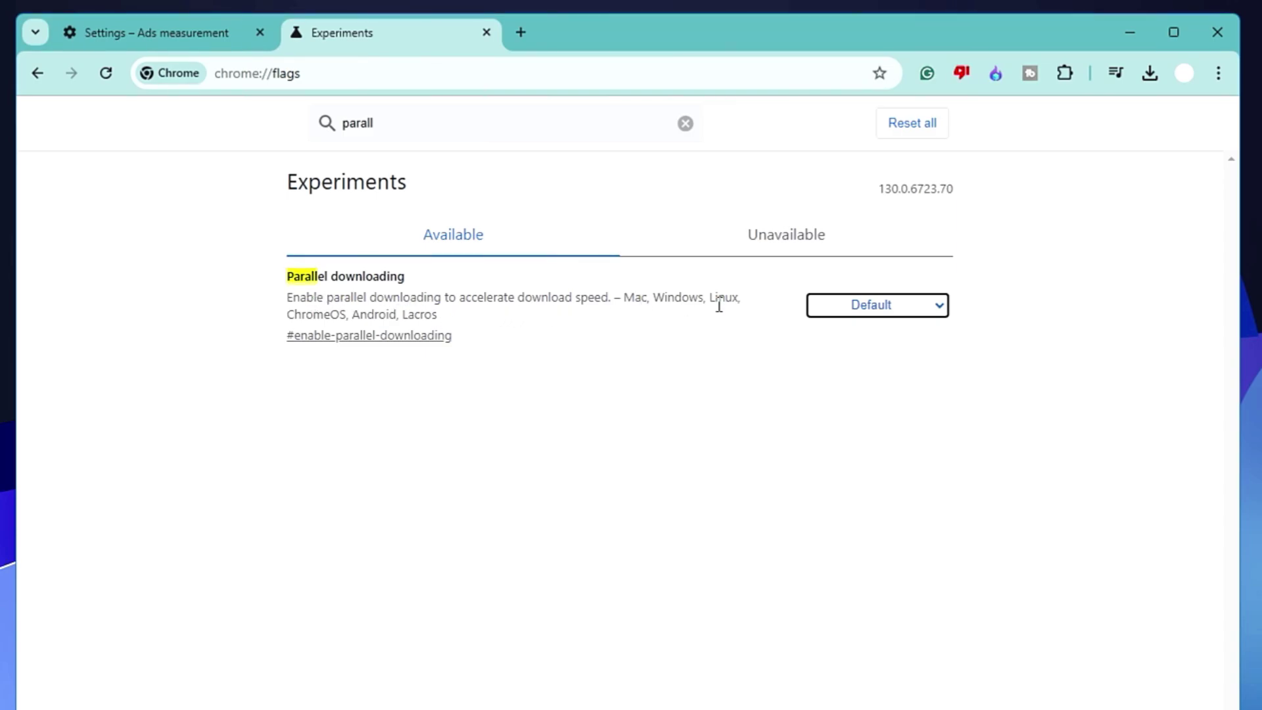
{"action": "left_click", "coordinate": [850, 305]}
{"action": "left_click", "coordinate": [832, 353]}
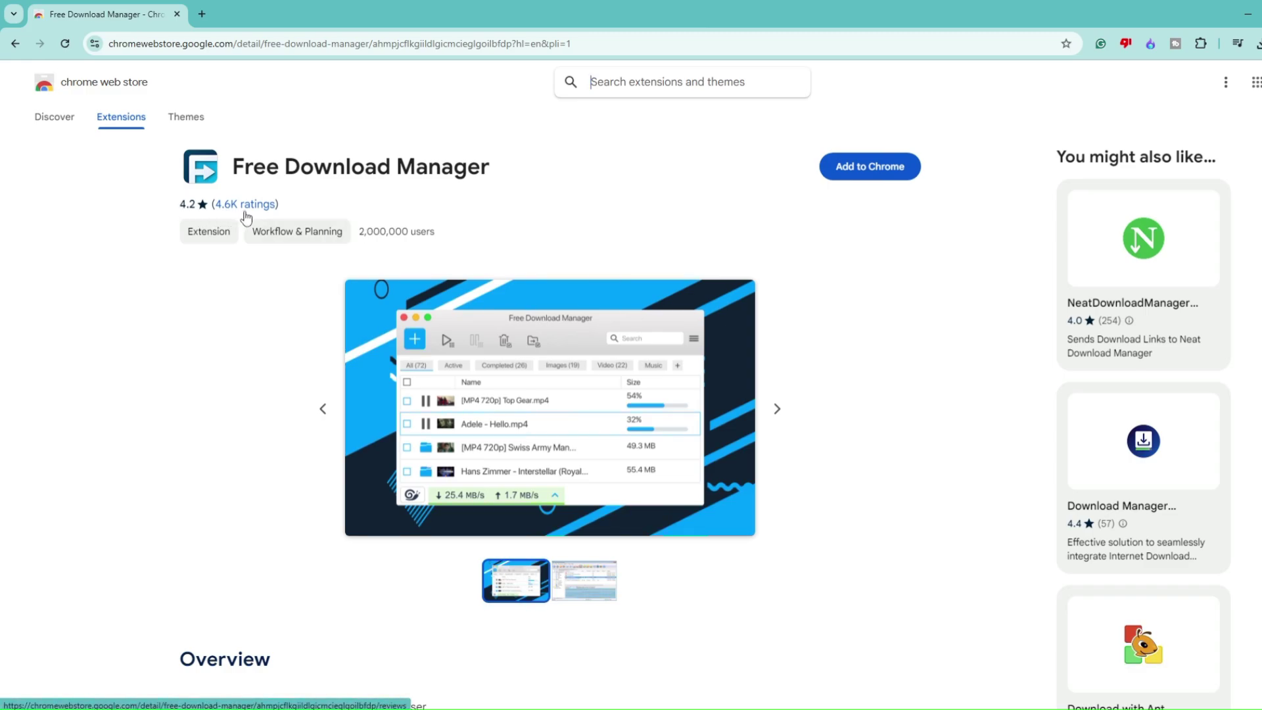
{"action": "scroll", "coordinate": [243, 227], "scroll_direction": "down", "scroll_amount": 3}
{"action": "scroll", "coordinate": [256, 238], "scroll_direction": "up", "scroll_amount": 3}
{"action": "scroll", "coordinate": [255, 236], "scroll_direction": "down", "scroll_amount": 1}
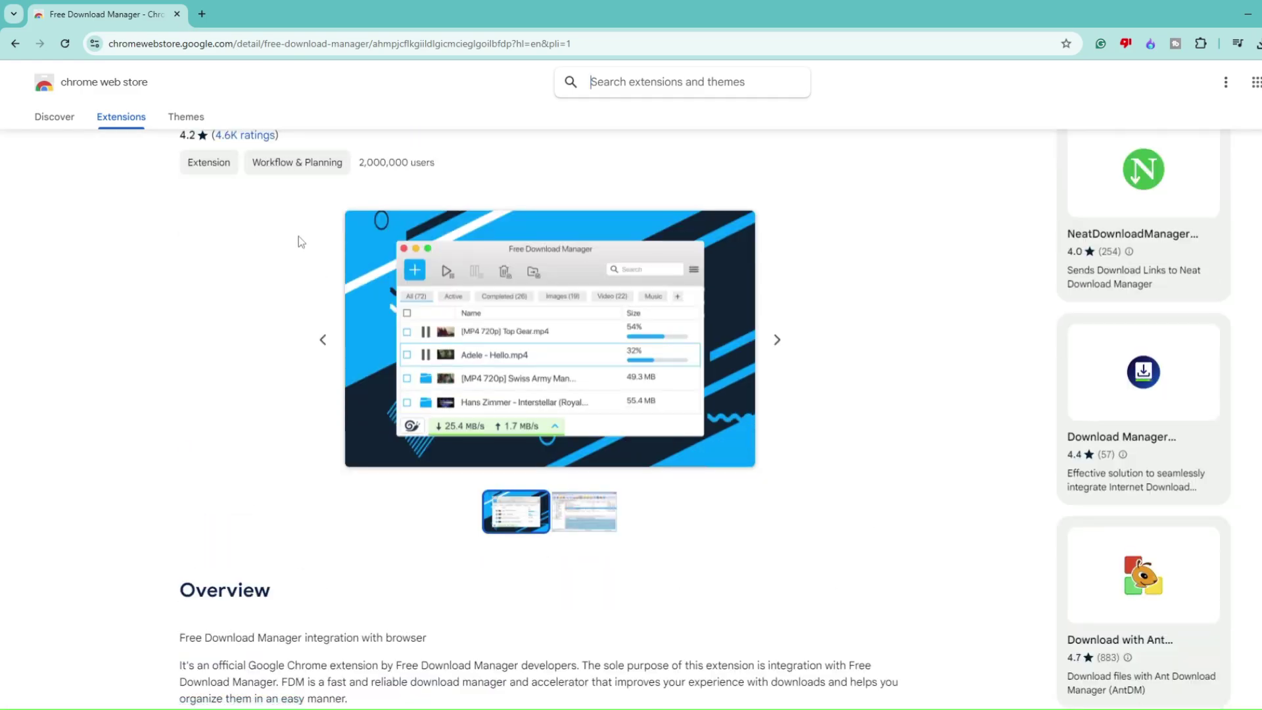
{"action": "scroll", "coordinate": [299, 243], "scroll_direction": "down", "scroll_amount": 1}
{"action": "scroll", "coordinate": [447, 295], "scroll_direction": "down", "scroll_amount": 2}
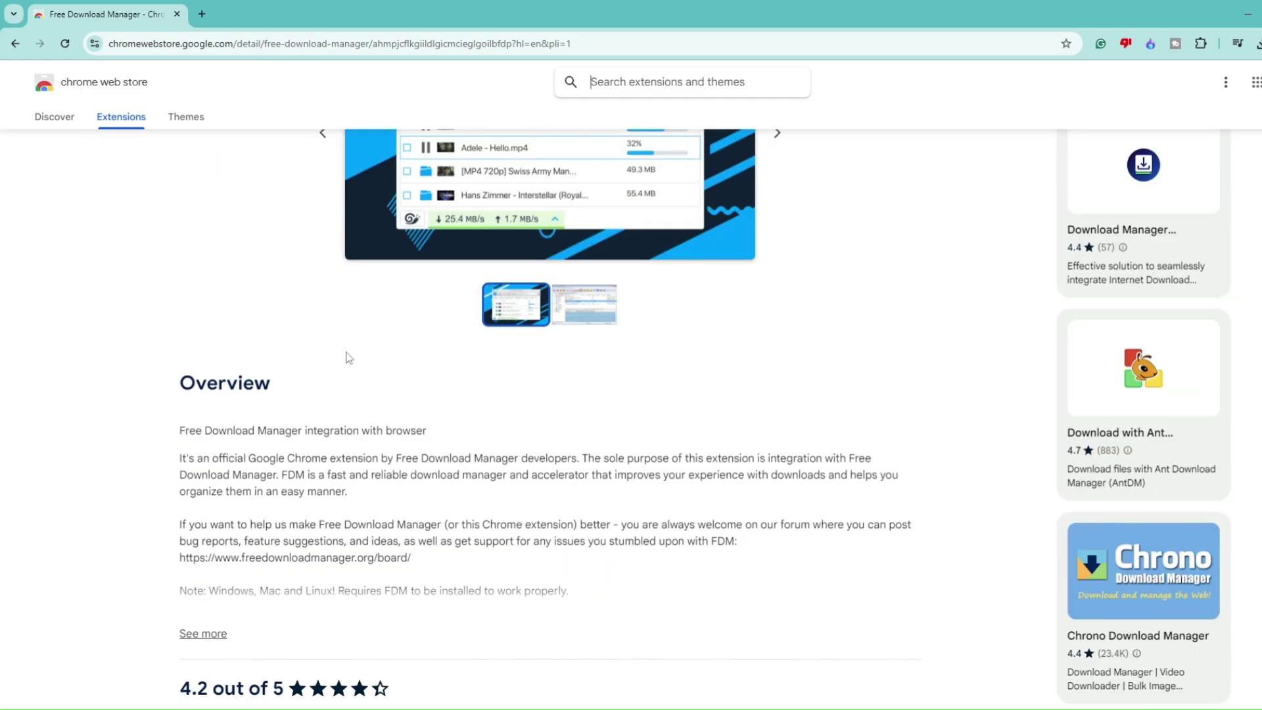
{"action": "scroll", "coordinate": [302, 371], "scroll_direction": "down", "scroll_amount": 1}
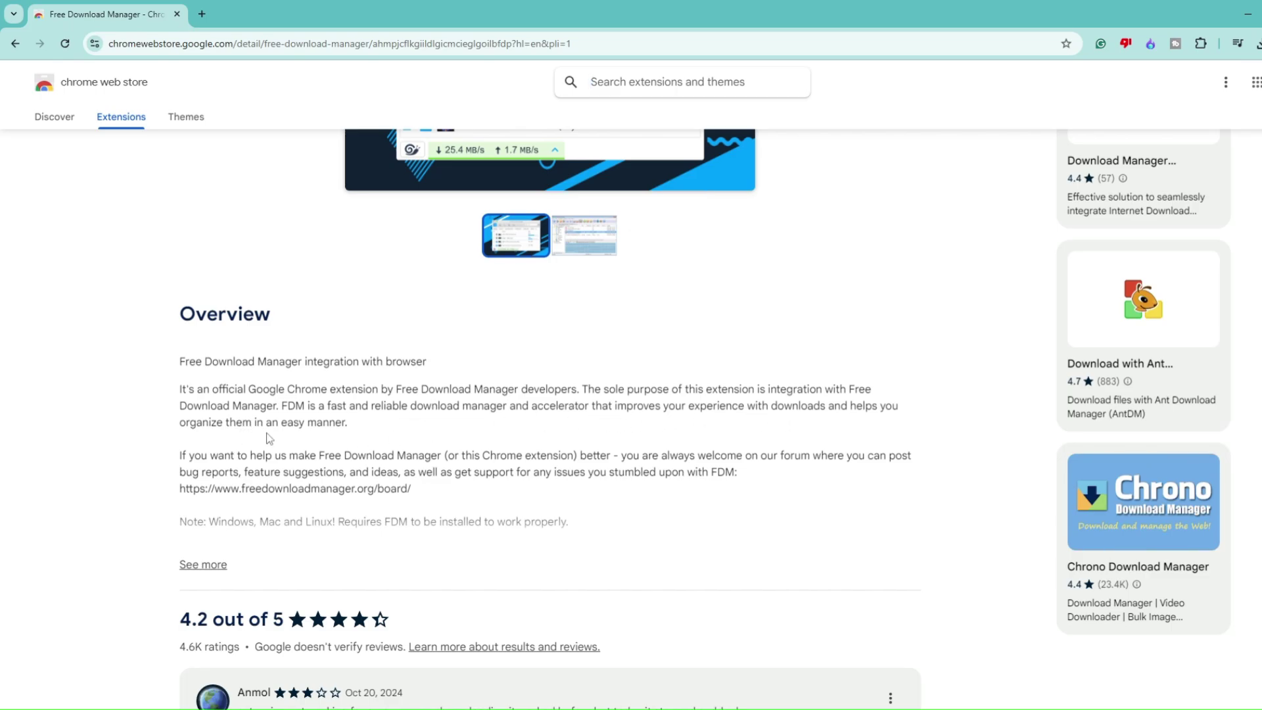
{"action": "scroll", "coordinate": [354, 427], "scroll_direction": "up", "scroll_amount": 5}
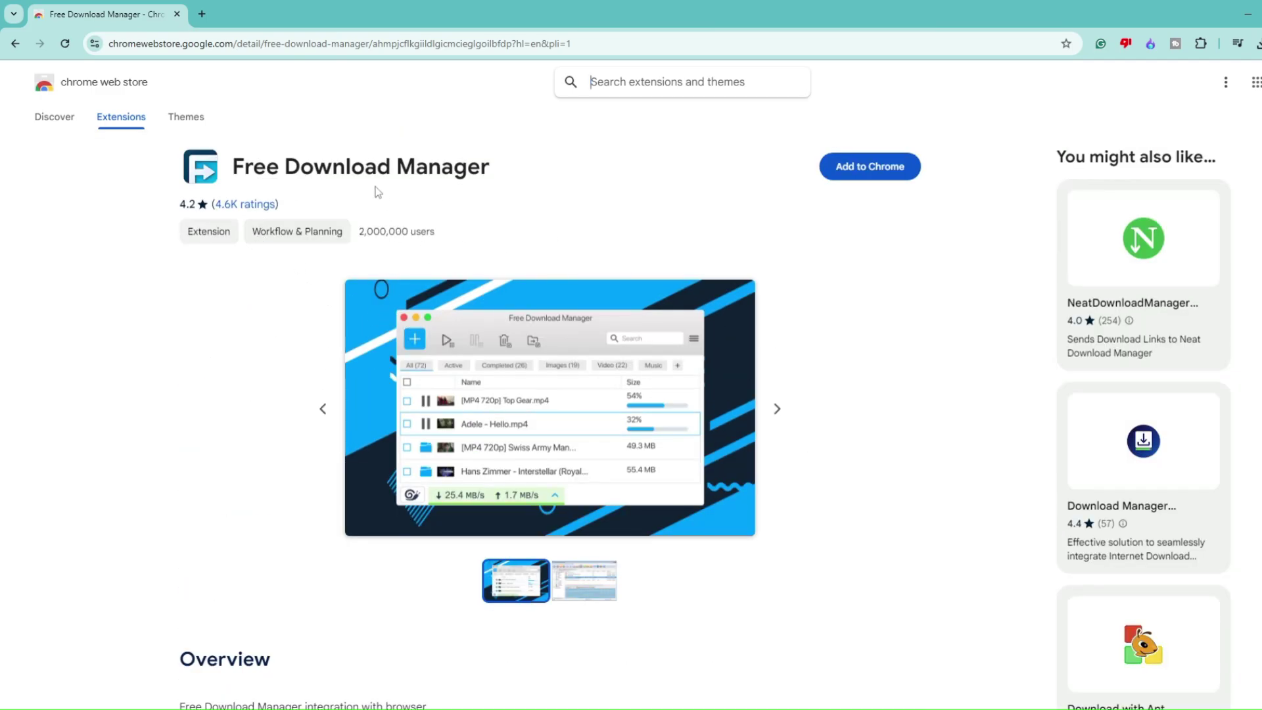
Add the Free Download Manager extension to Chrome from the Web Store
{"action": "left_click", "coordinate": [869, 171]}
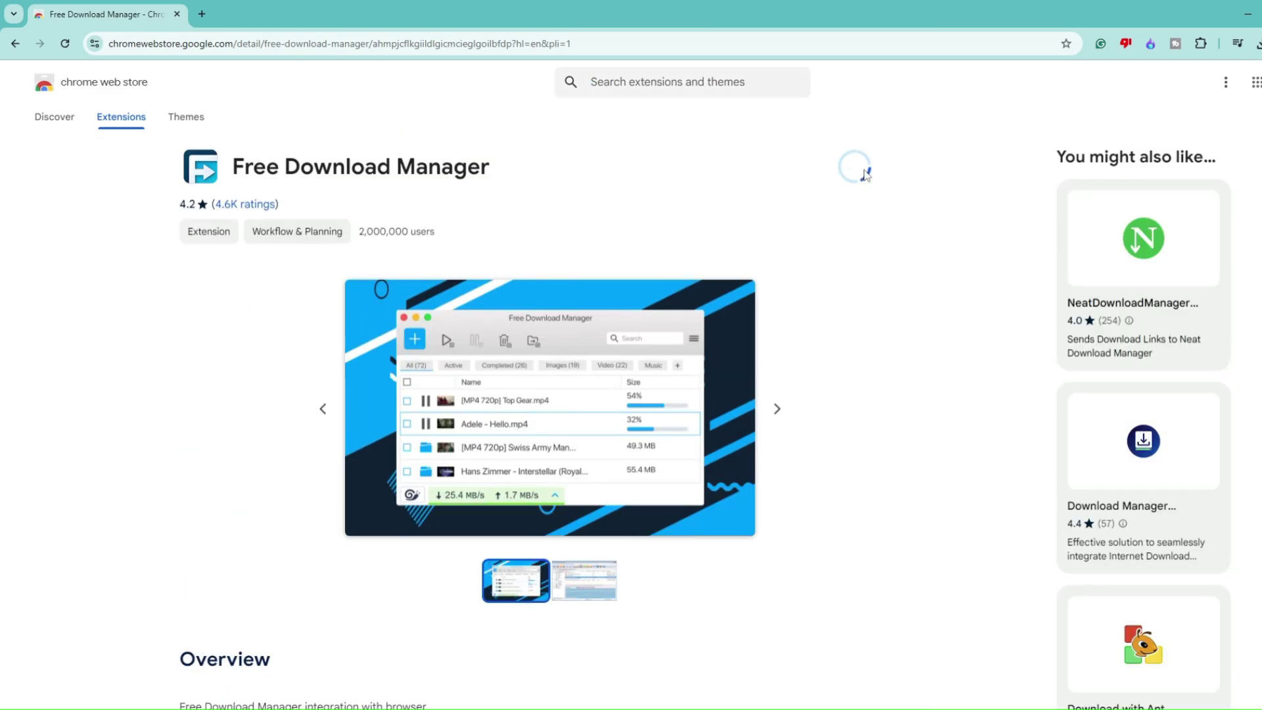